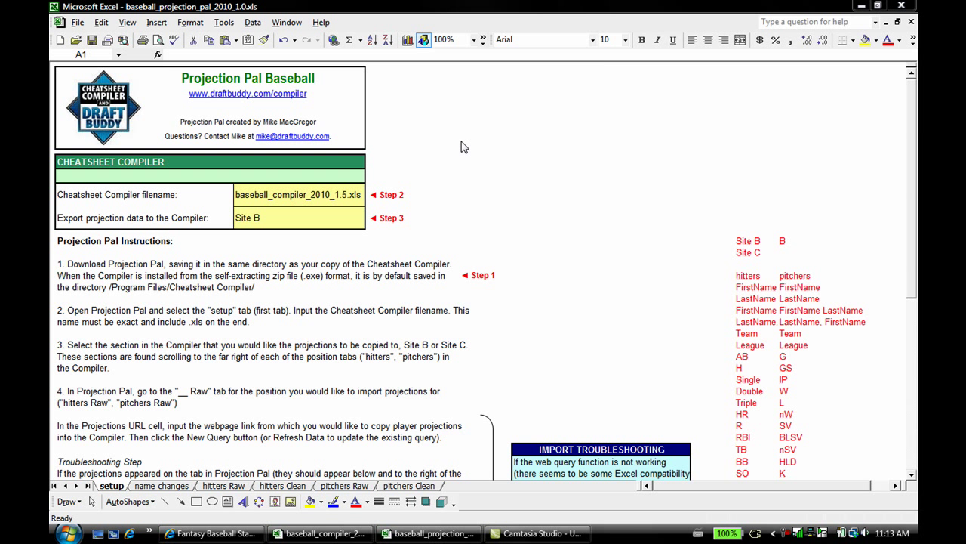
Review the hitters Raw, pitchers Raw and hitters Clean sheets in Projection Pal and the setup sheet of the Cheatsheet Compiler workbook
{"action": "left_click", "coordinate": [462, 141]}
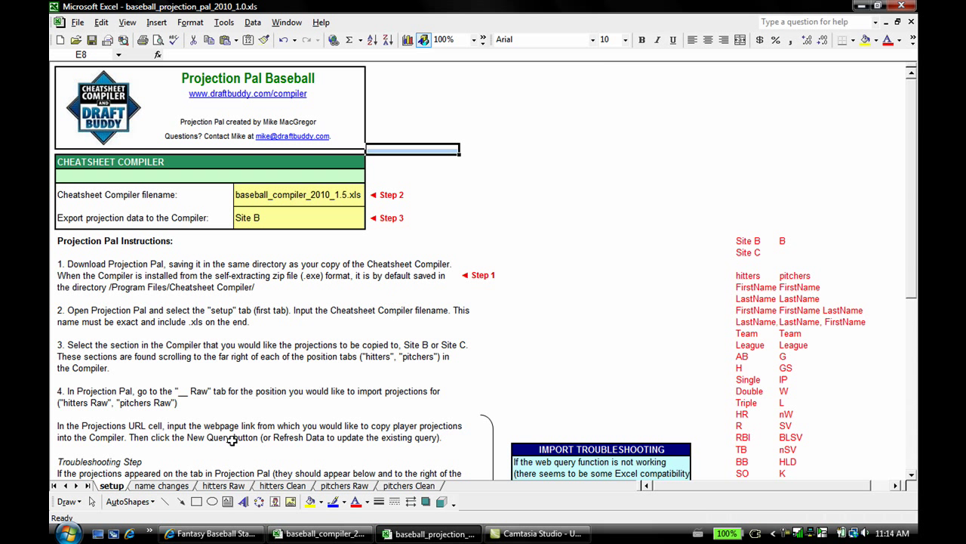
{"action": "left_click", "coordinate": [224, 485]}
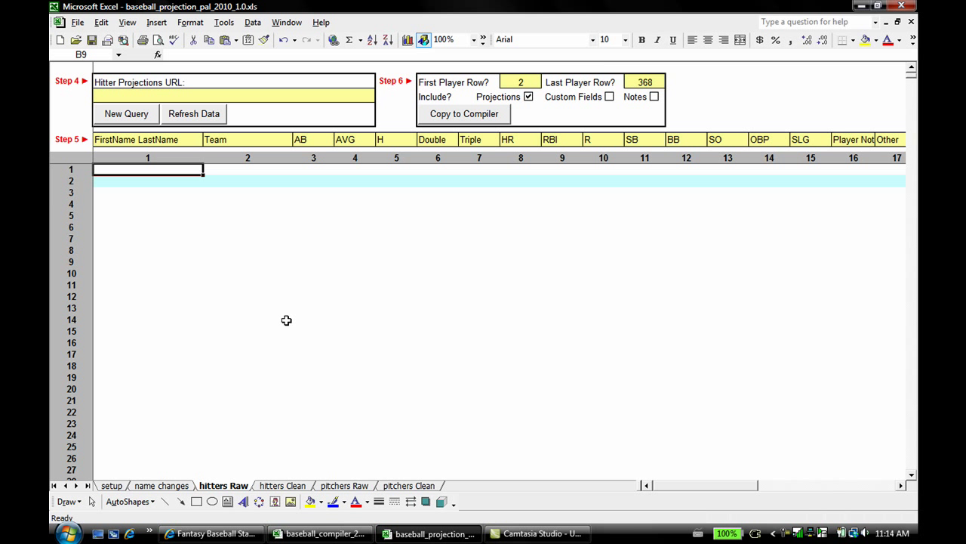
{"action": "left_click", "coordinate": [344, 487]}
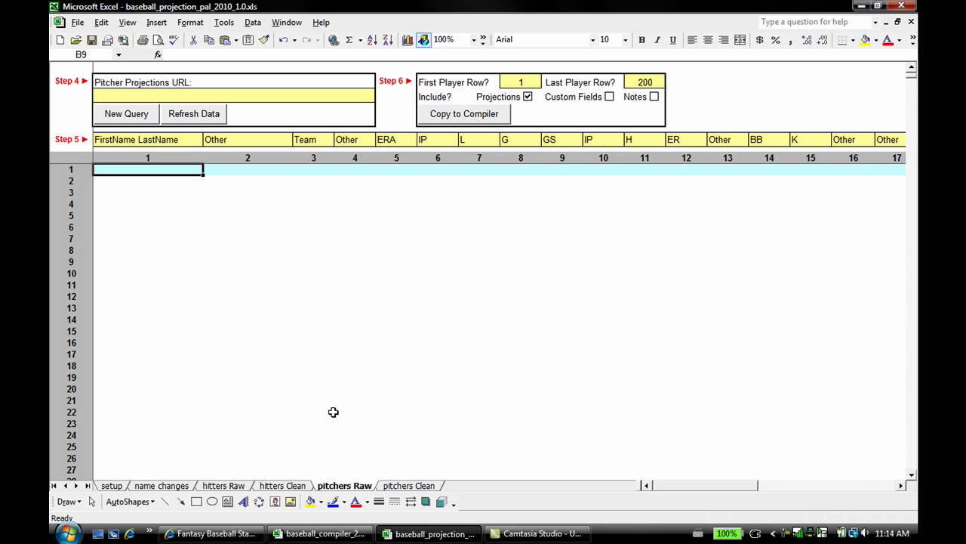
{"action": "left_click", "coordinate": [223, 486]}
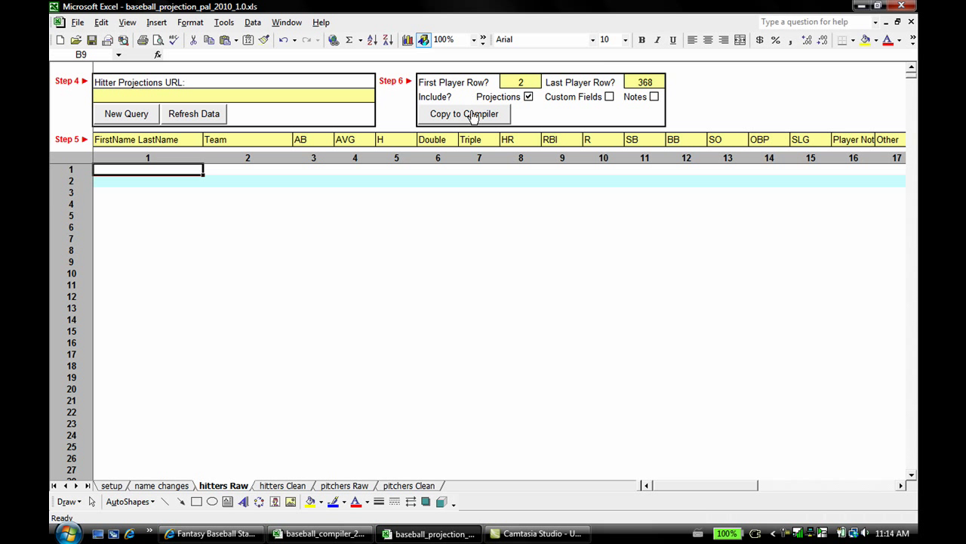
{"action": "left_click", "coordinate": [524, 84]}
{"action": "type", "text": "2"}
{"action": "left_click", "coordinate": [282, 486]}
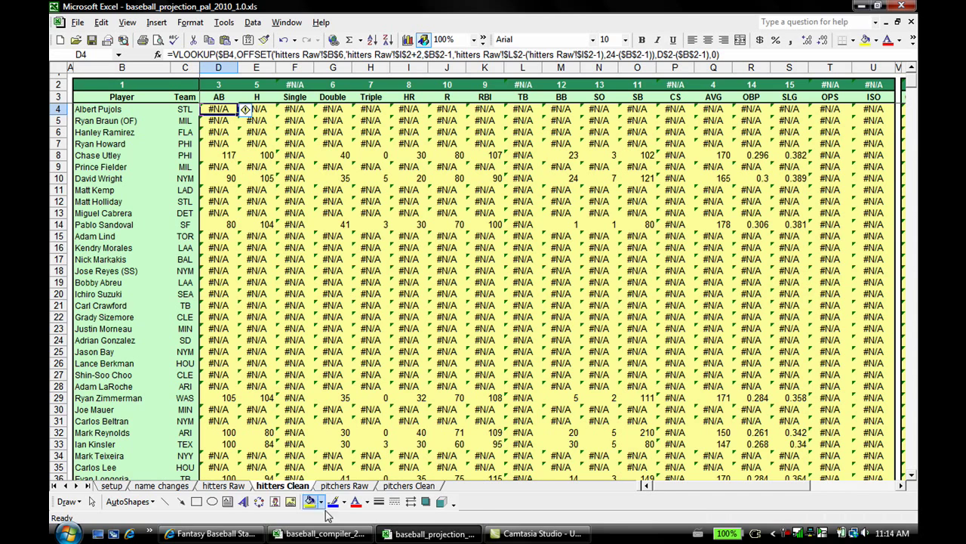
{"action": "left_click", "coordinate": [325, 534]}
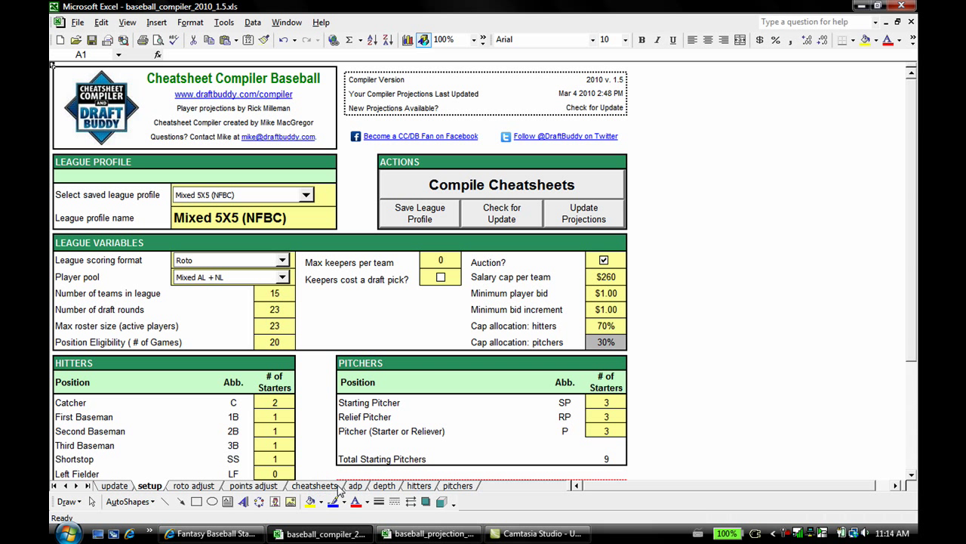
{"action": "left_click", "coordinate": [421, 537]}
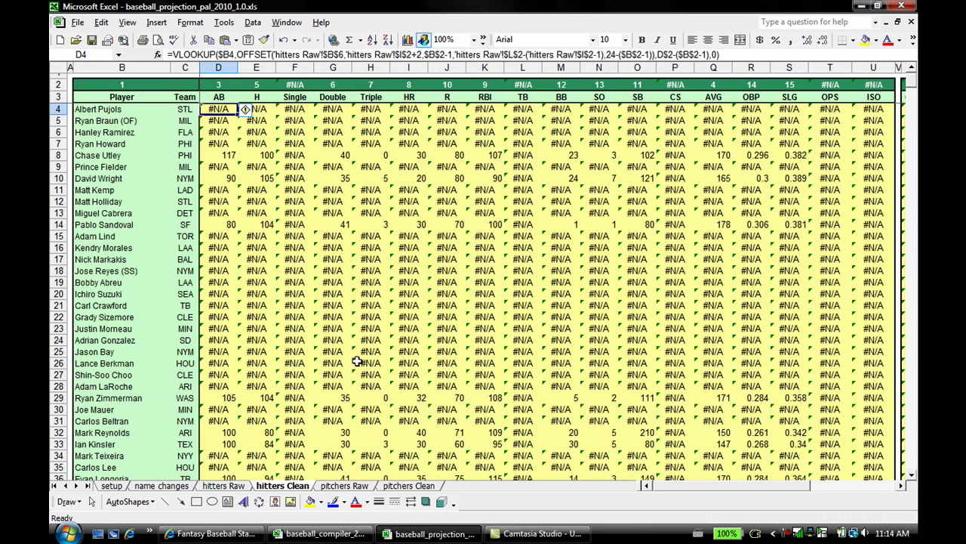
{"action": "left_click", "coordinate": [218, 488]}
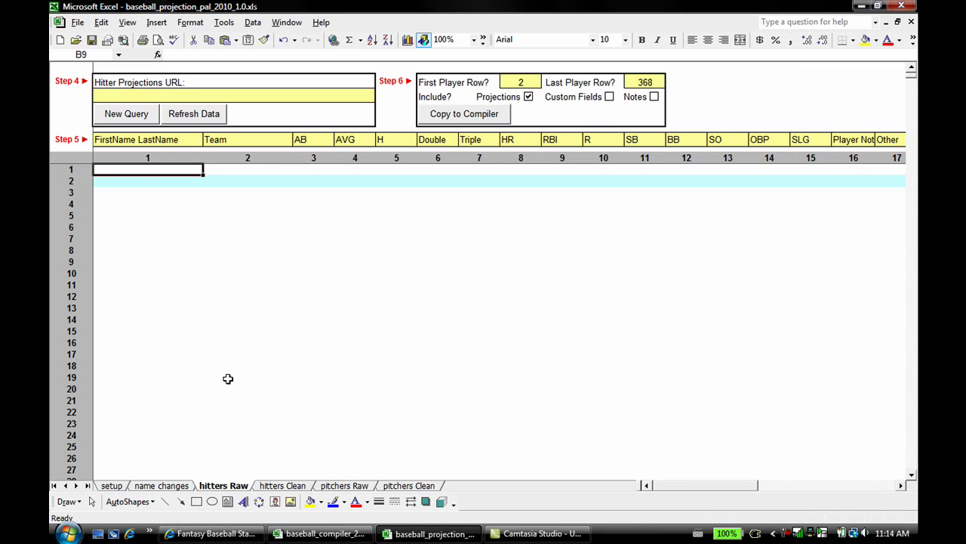
Switch to Internet Explorer and examine the CBSSports First Basemen projections and the available player position choices
{"action": "left_click", "coordinate": [214, 534]}
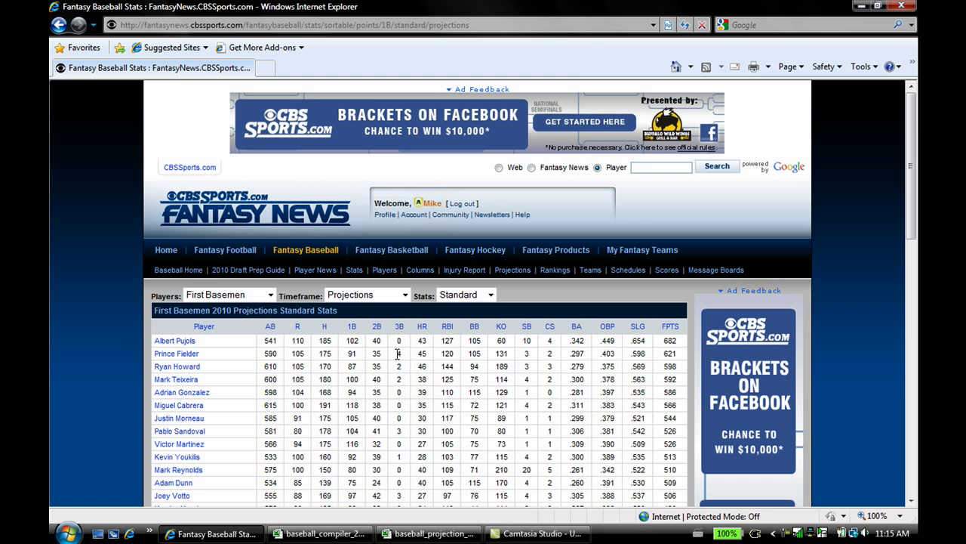
{"action": "scroll", "coordinate": [397, 353], "scroll_direction": "down", "scroll_amount": 1}
{"action": "scroll", "coordinate": [397, 353], "scroll_direction": "down", "scroll_amount": 1}
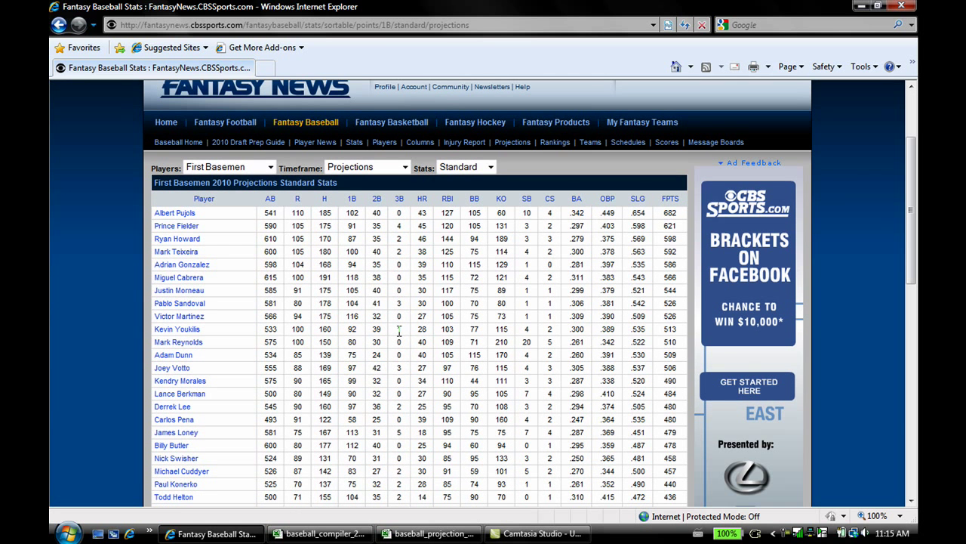
{"action": "left_click", "coordinate": [266, 167]}
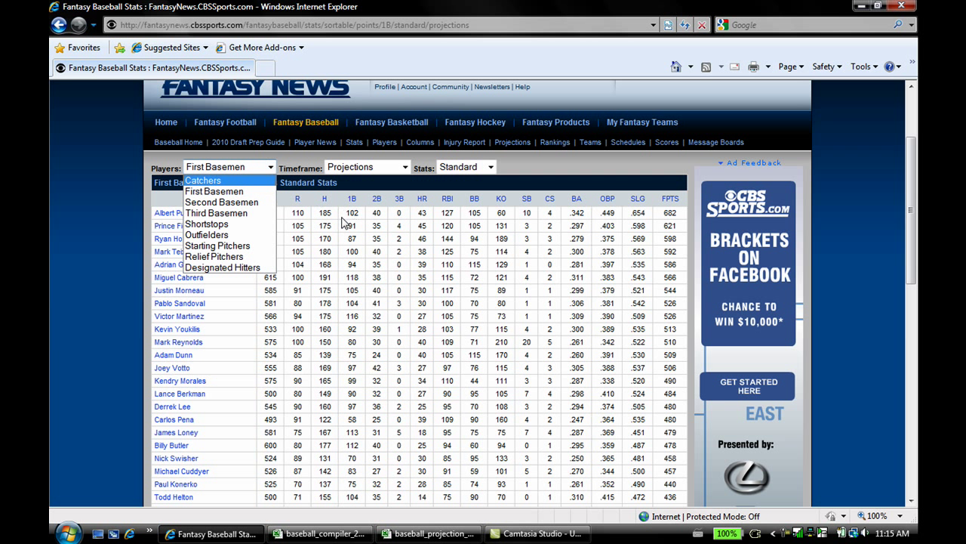
{"action": "key", "text": "Down"}
{"action": "key", "text": "Escape"}
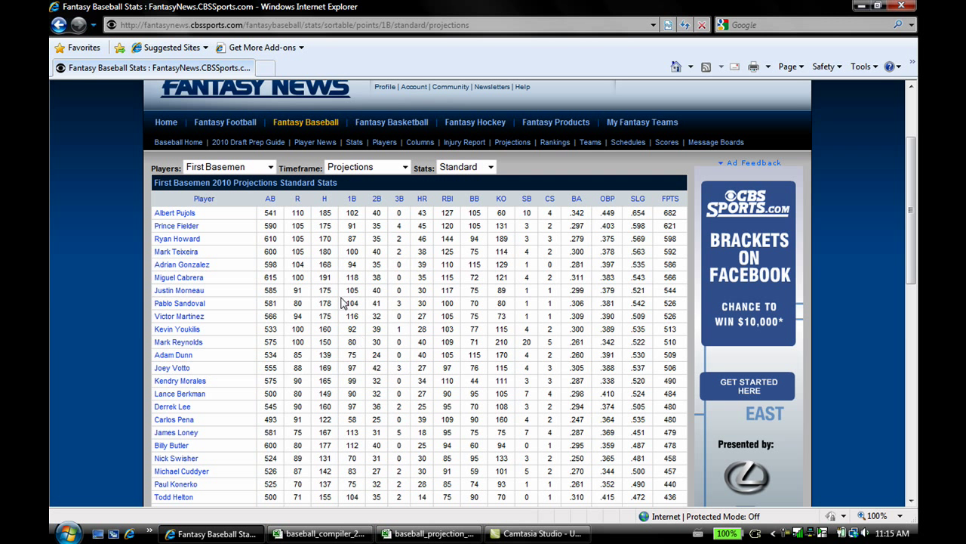
Show all rows of the First Basemen 2010 projections on the CBSSports page and look through the full list
{"action": "left_click", "coordinate": [429, 534]}
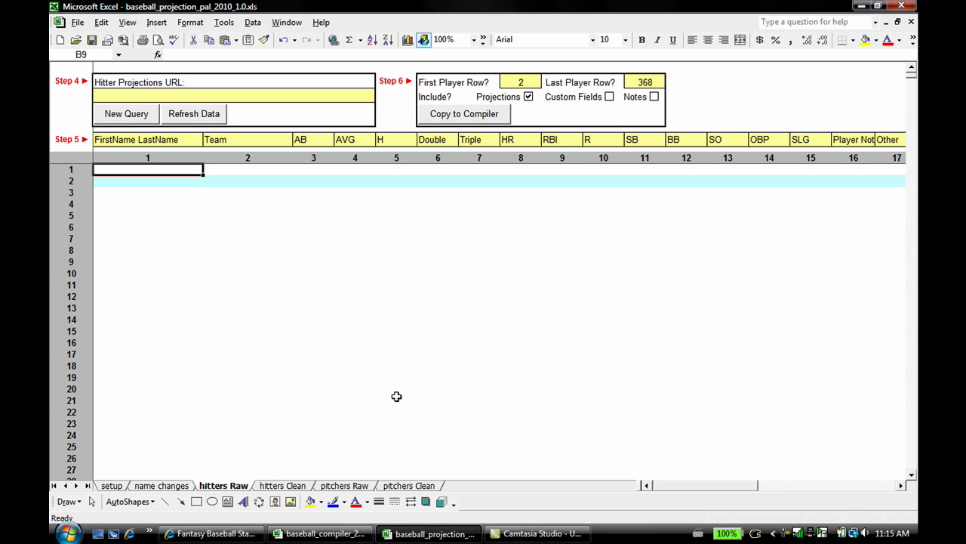
{"action": "left_click", "coordinate": [211, 533]}
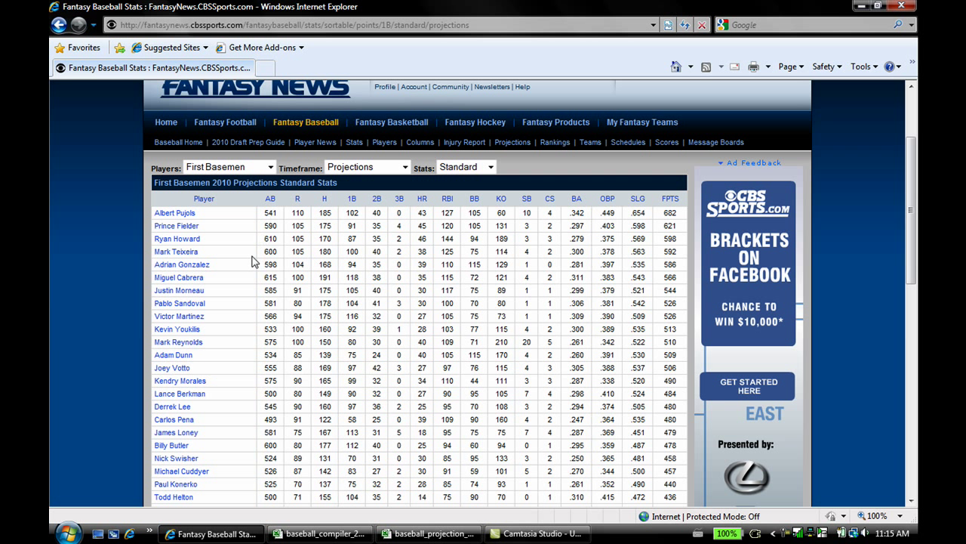
{"action": "scroll", "coordinate": [370, 279], "scroll_direction": "down", "scroll_amount": 6}
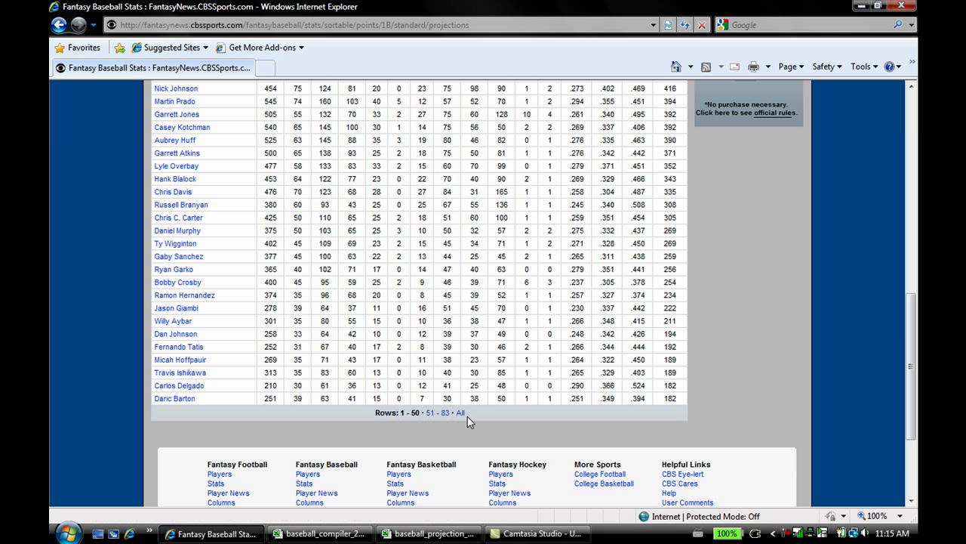
{"action": "left_click", "coordinate": [460, 415]}
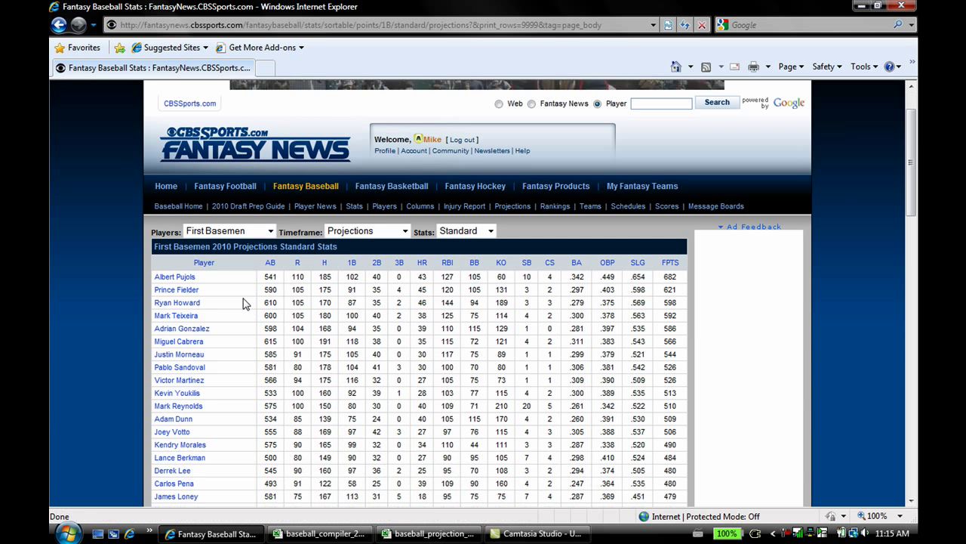
{"action": "scroll", "coordinate": [243, 304], "scroll_direction": "down", "scroll_amount": 12}
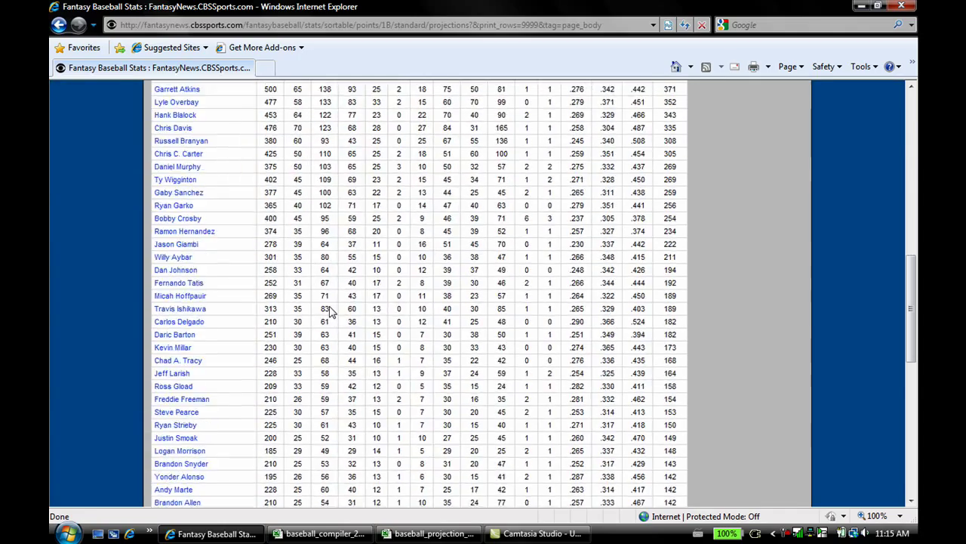
{"action": "scroll", "coordinate": [330, 311], "scroll_direction": "down", "scroll_amount": 12}
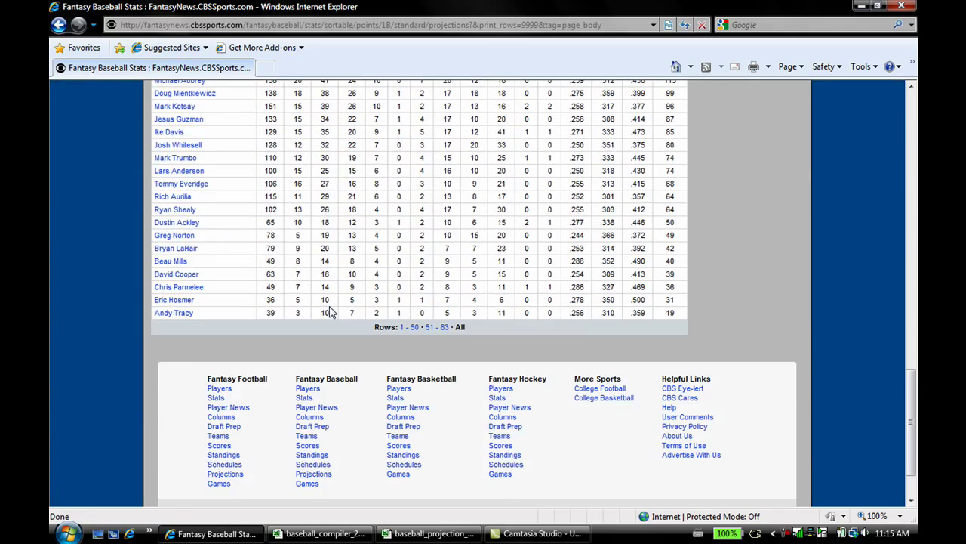
{"action": "scroll", "coordinate": [329, 311], "scroll_direction": "up", "scroll_amount": 20}
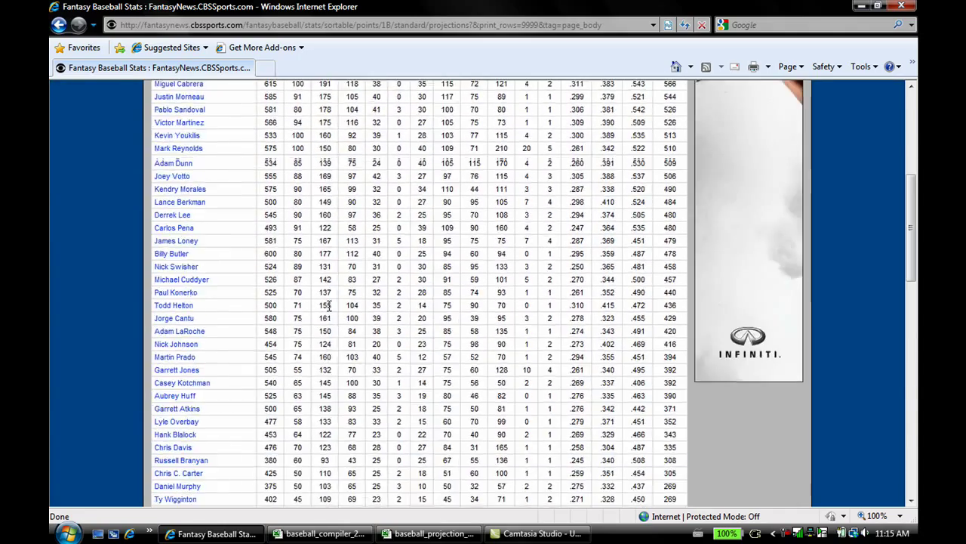
{"action": "scroll", "coordinate": [329, 303], "scroll_direction": "up", "scroll_amount": 3}
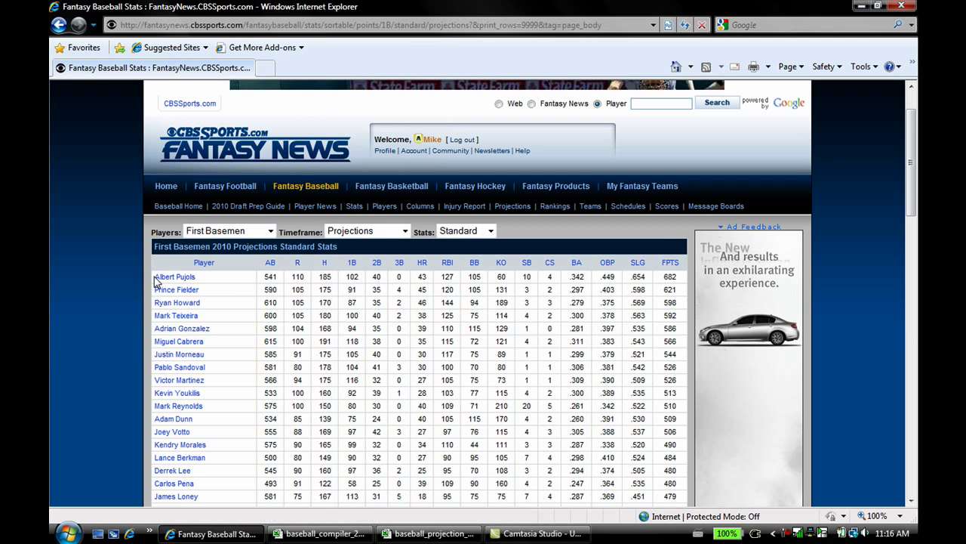
Copy the entire First Basemen table including its header row and paste it into Excel's hitters Raw sheet starting at row 1
{"action": "left_click_drag", "start_coordinate": [156, 281], "coordinate": [509, 491]}
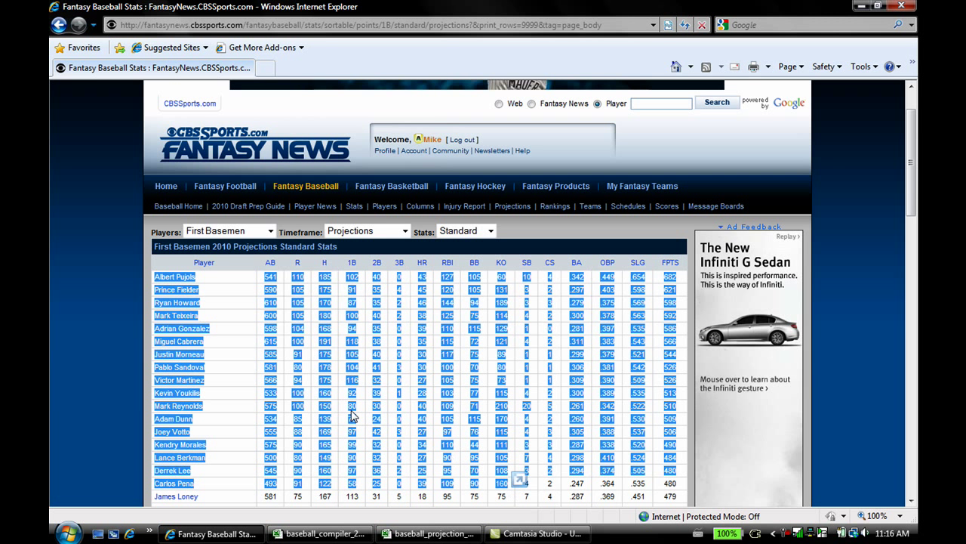
{"action": "left_click", "coordinate": [227, 299]}
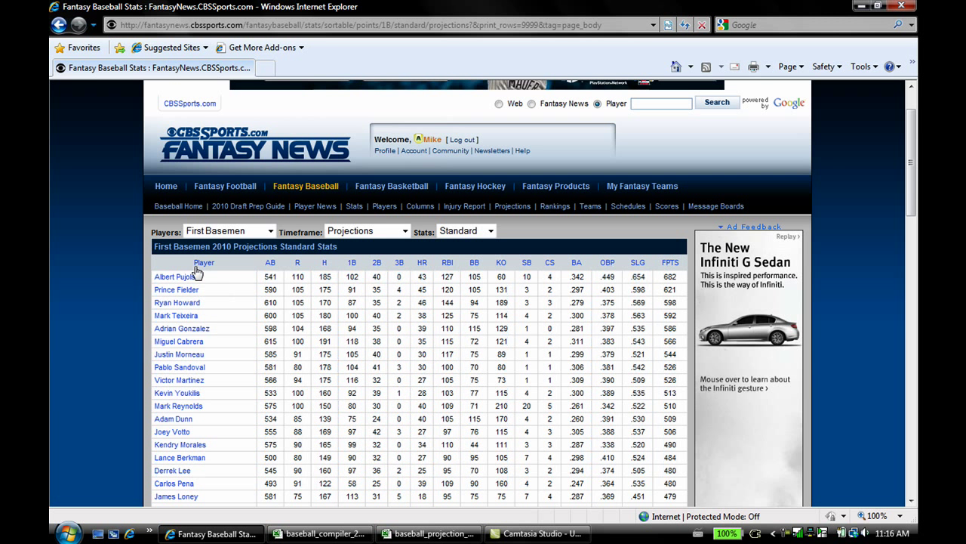
{"action": "left_click_drag", "start_coordinate": [157, 269], "coordinate": [676, 387]}
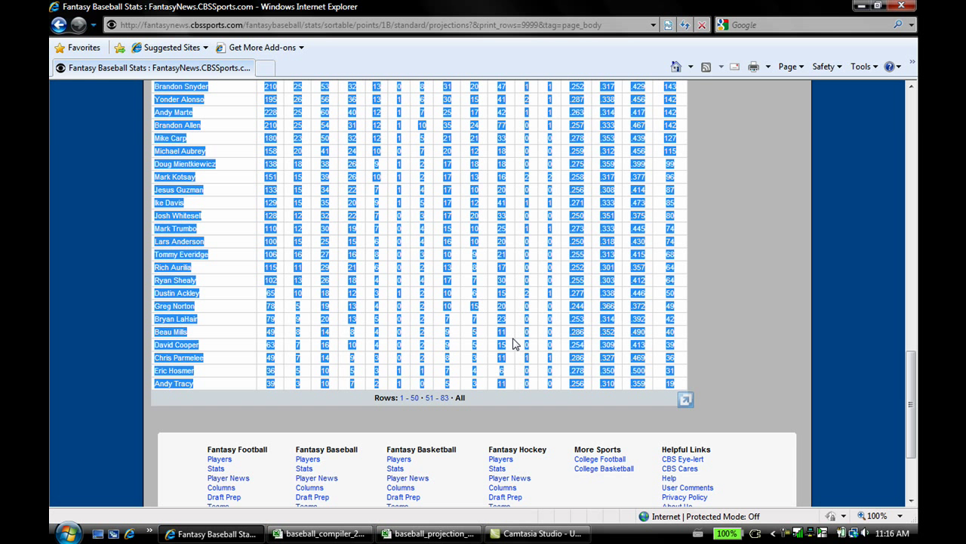
{"action": "left_click", "coordinate": [416, 537]}
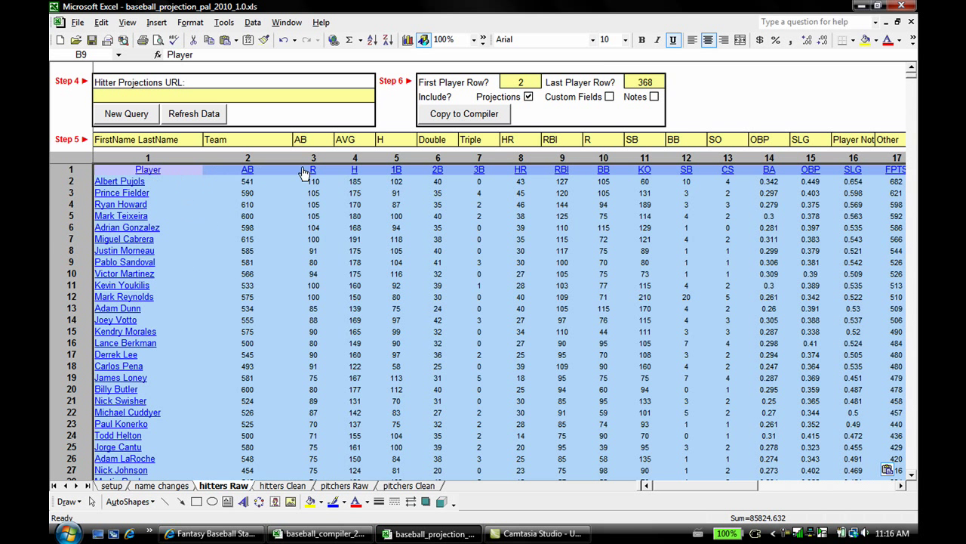
Select the first empty name cell below the pasted first basemen, in row 85 of hitters Raw
{"action": "scroll", "coordinate": [252, 257], "scroll_direction": "down", "scroll_amount": 20}
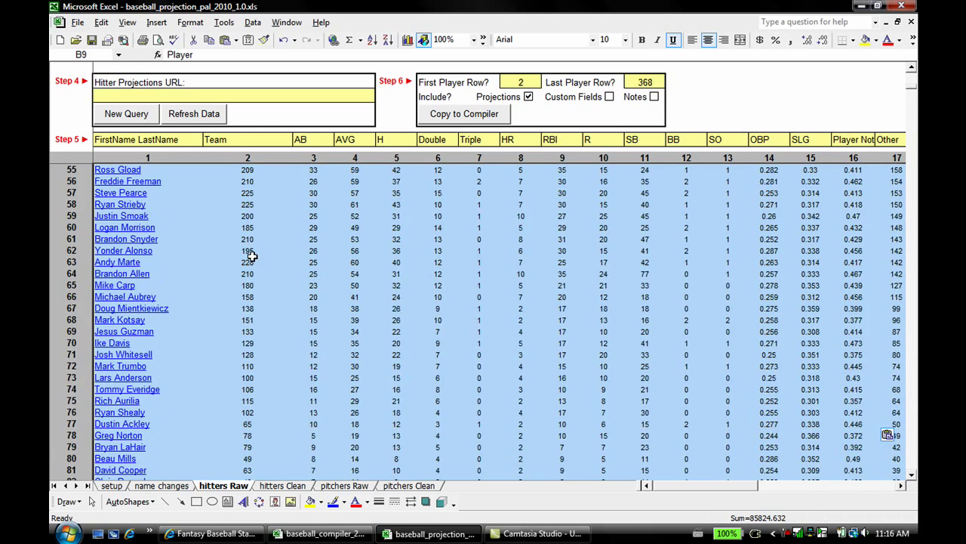
{"action": "scroll", "coordinate": [252, 256], "scroll_direction": "up", "scroll_amount": 3}
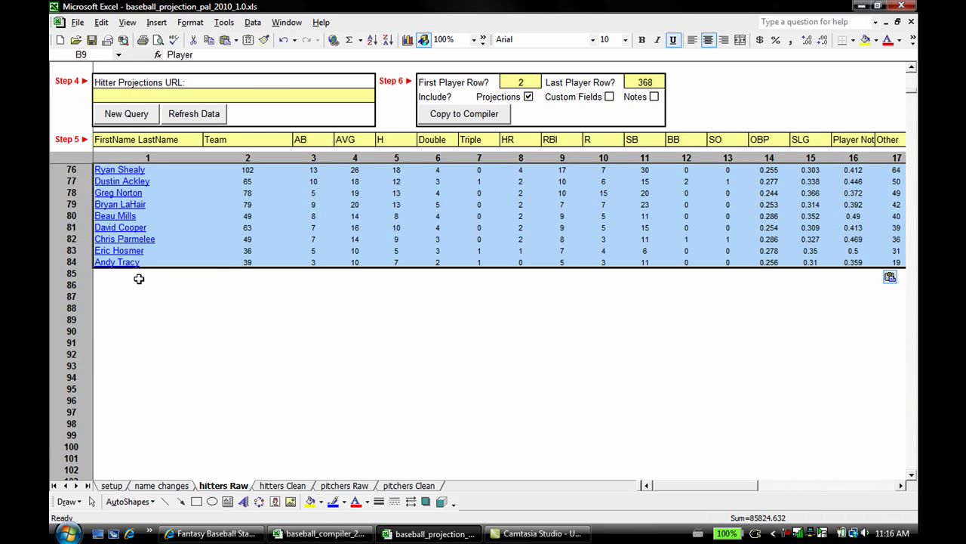
{"action": "left_click", "coordinate": [139, 274]}
Return to the CBSSports stats page in Internet Explorer and change the displayed players to Catchers
{"action": "left_click", "coordinate": [212, 533]}
{"action": "scroll", "coordinate": [249, 272], "scroll_direction": "up", "scroll_amount": 15}
{"action": "scroll", "coordinate": [242, 268], "scroll_direction": "up", "scroll_amount": 10}
{"action": "left_click", "coordinate": [249, 339]}
{"action": "left_click", "coordinate": [238, 296]}
{"action": "left_click", "coordinate": [241, 308]}
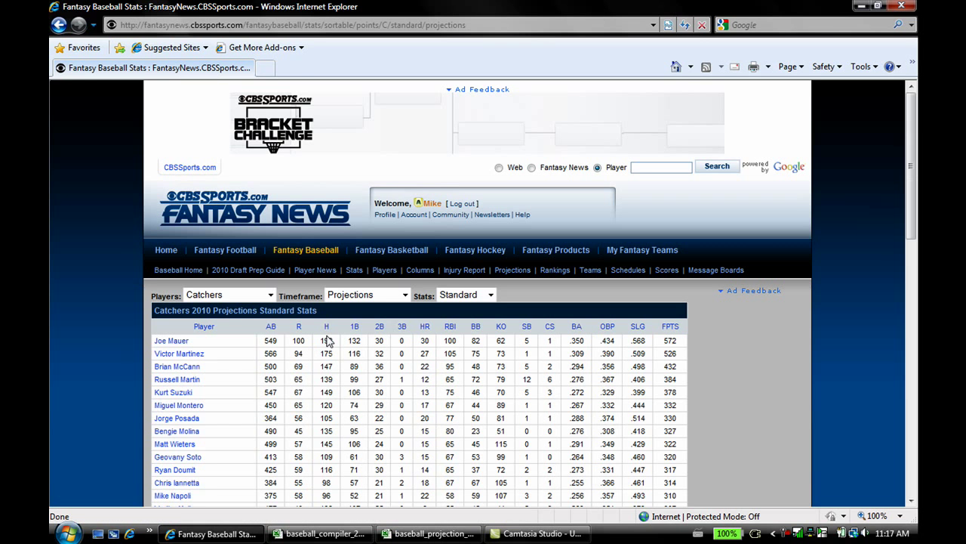
Expand the Catchers 2010 projections table to list all rows on one page
{"action": "scroll", "coordinate": [327, 342], "scroll_direction": "down", "scroll_amount": 2}
{"action": "scroll", "coordinate": [327, 342], "scroll_direction": "down", "scroll_amount": 2}
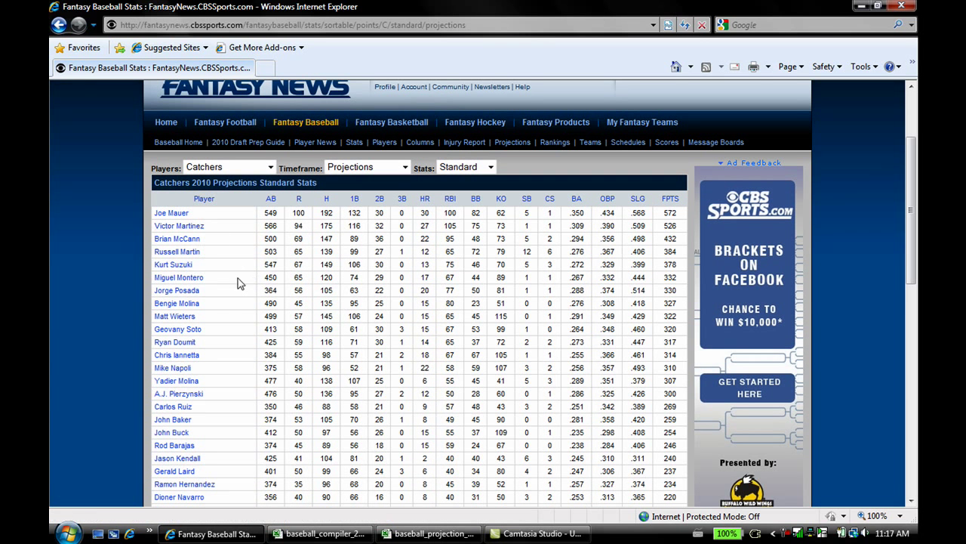
{"action": "scroll", "coordinate": [296, 332], "scroll_direction": "down", "scroll_amount": 15}
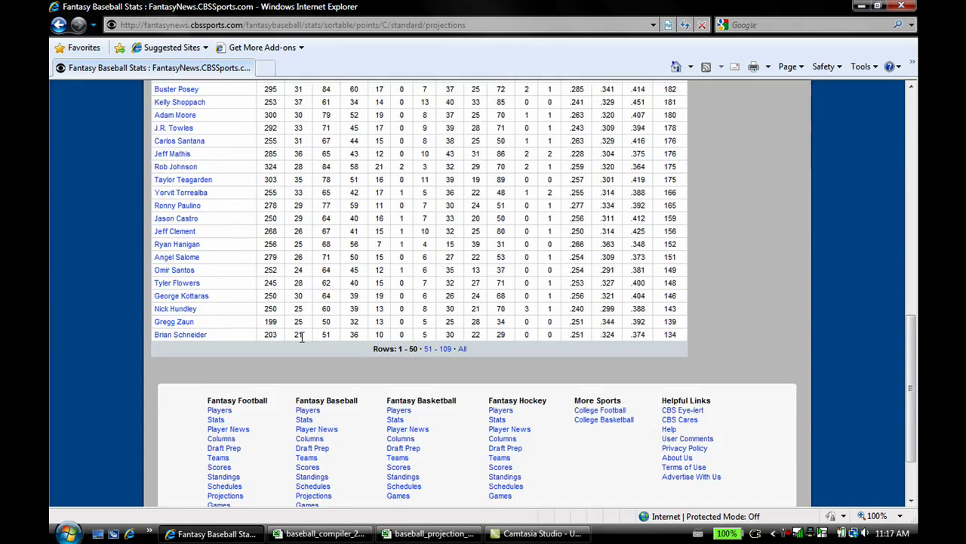
{"action": "scroll", "coordinate": [303, 342], "scroll_direction": "up", "scroll_amount": 2}
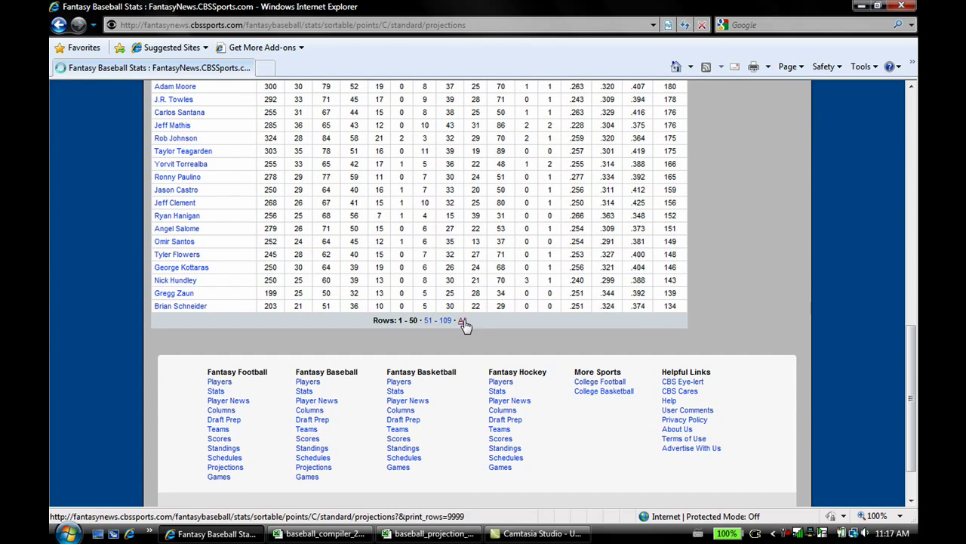
{"action": "left_click", "coordinate": [462, 320]}
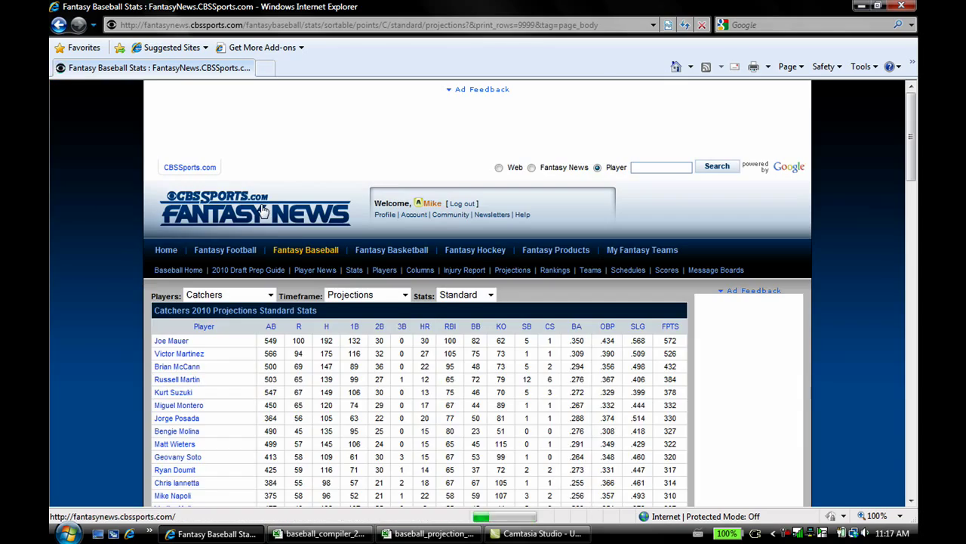
Copy all catcher rows without the header and paste them into Excel's hitters Raw sheet at row 85, checking the pasted rows
{"action": "scroll", "coordinate": [226, 344], "scroll_direction": "down", "scroll_amount": 1}
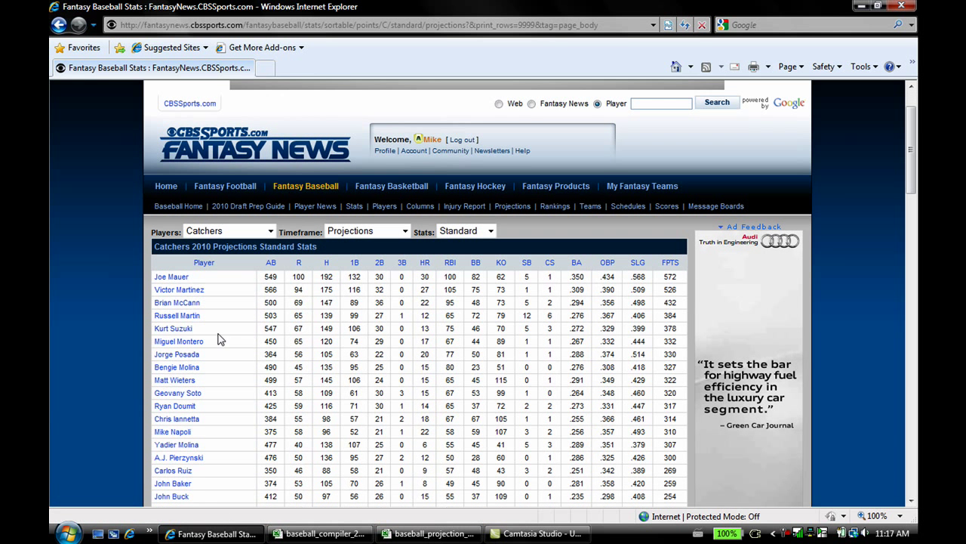
{"action": "left_click", "coordinate": [166, 279]}
{"action": "left_click_drag", "start_coordinate": [166, 286], "coordinate": [678, 364]}
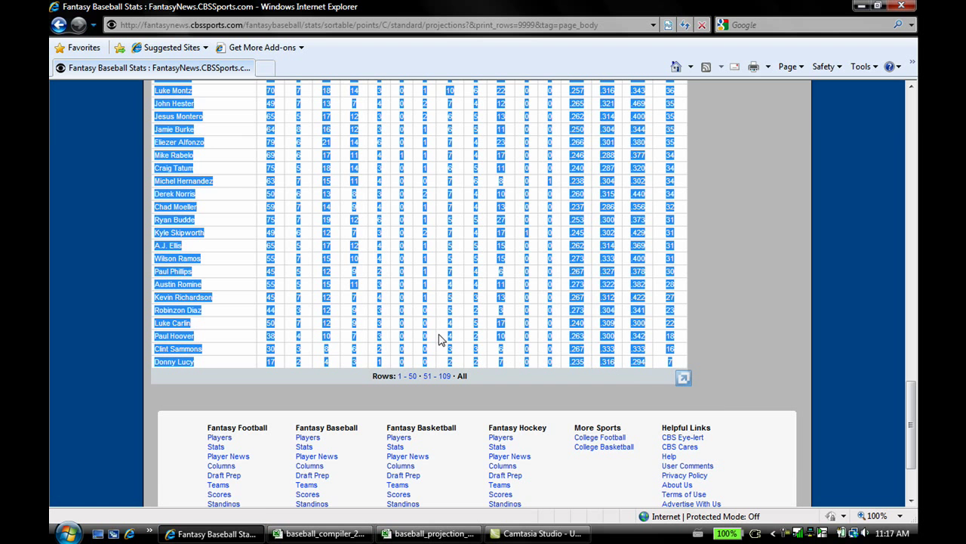
{"action": "left_click", "coordinate": [428, 533]}
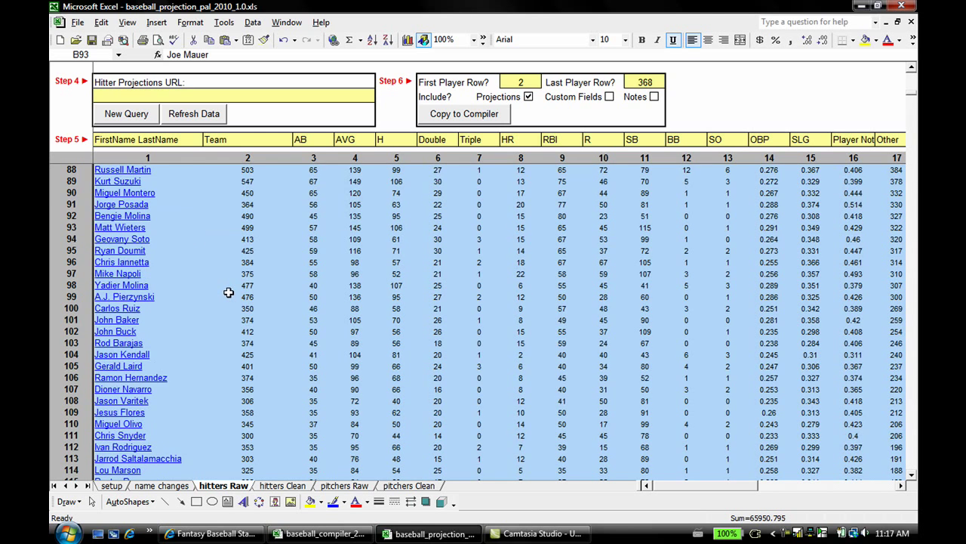
{"action": "scroll", "coordinate": [228, 292], "scroll_direction": "down", "scroll_amount": 19}
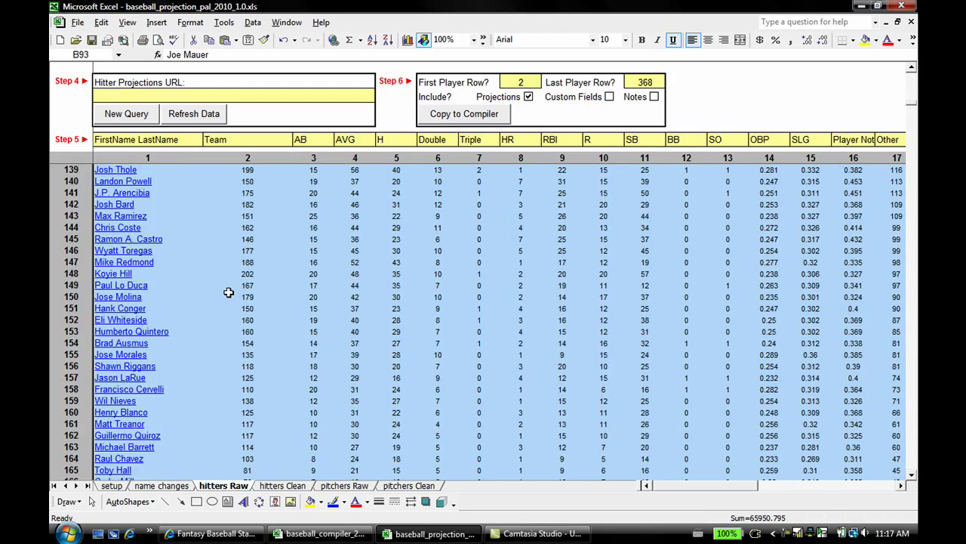
Review the pasted player rows down the hitters Raw sheet and return to the first row
{"action": "scroll", "coordinate": [228, 292], "scroll_direction": "down", "scroll_amount": 10}
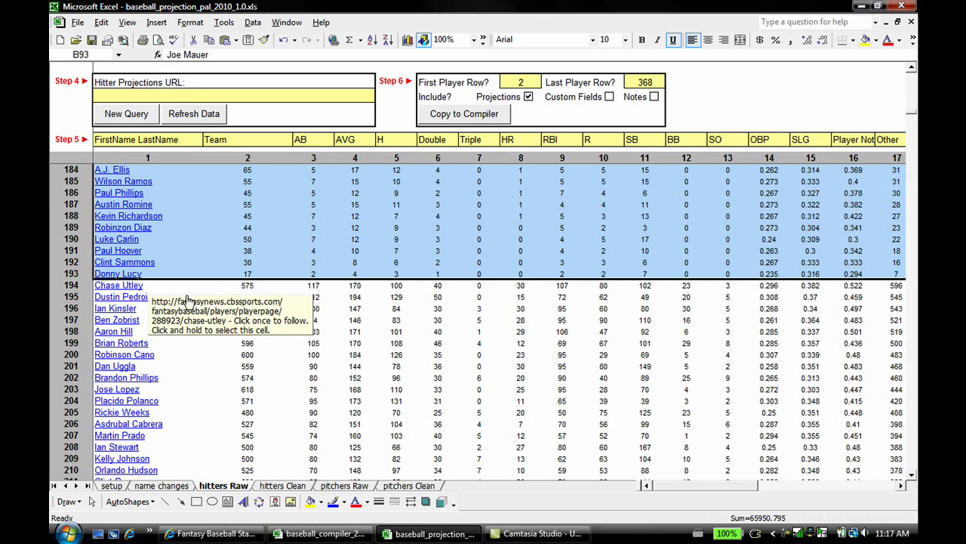
{"action": "scroll", "coordinate": [187, 306], "scroll_direction": "down", "scroll_amount": 20}
{"action": "scroll", "coordinate": [187, 306], "scroll_direction": "down", "scroll_amount": 20}
{"action": "scroll", "coordinate": [187, 305], "scroll_direction": "down", "scroll_amount": 11}
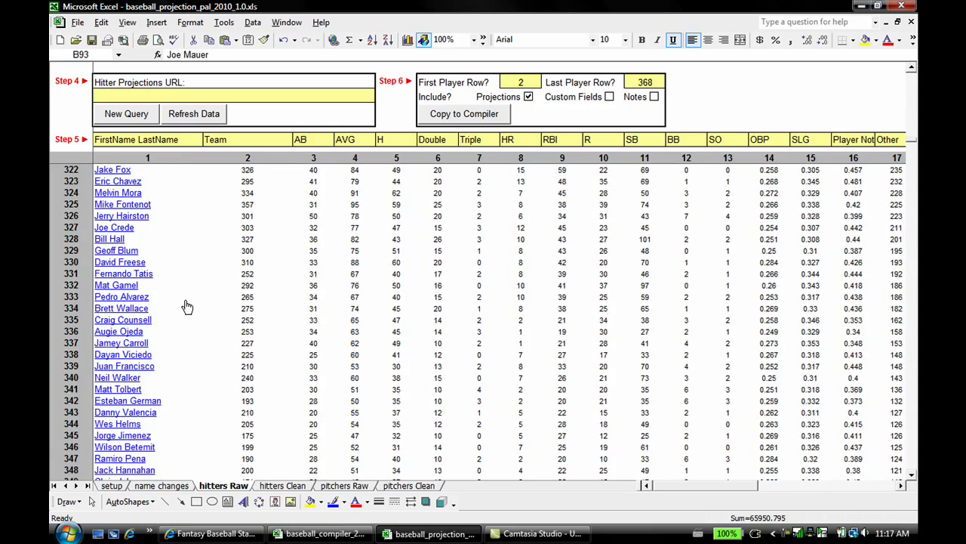
{"action": "scroll", "coordinate": [187, 306], "scroll_direction": "down", "scroll_amount": 3}
{"action": "scroll", "coordinate": [188, 306], "scroll_direction": "up", "scroll_amount": 20}
{"action": "scroll", "coordinate": [187, 306], "scroll_direction": "up", "scroll_amount": 14}
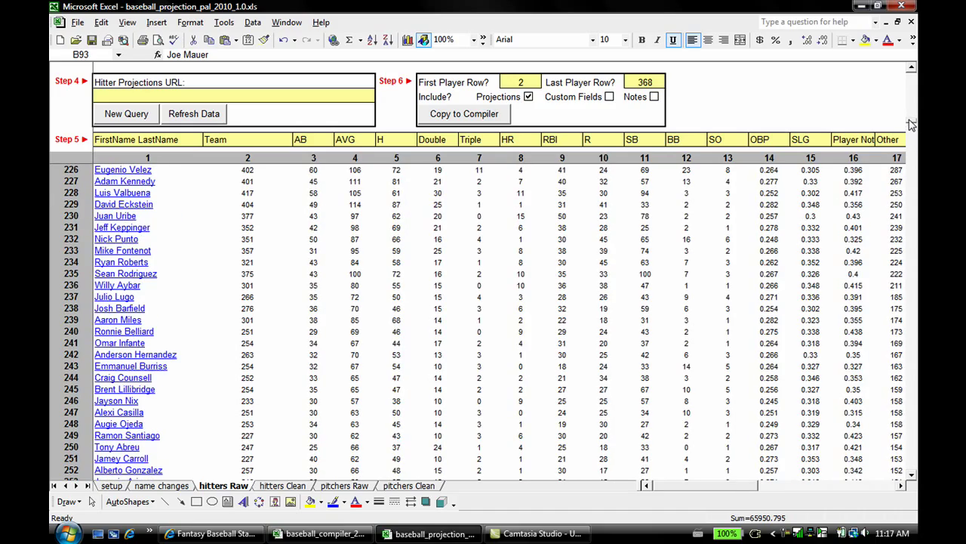
{"action": "left_click_drag", "start_coordinate": [911, 124], "coordinate": [915, 75]}
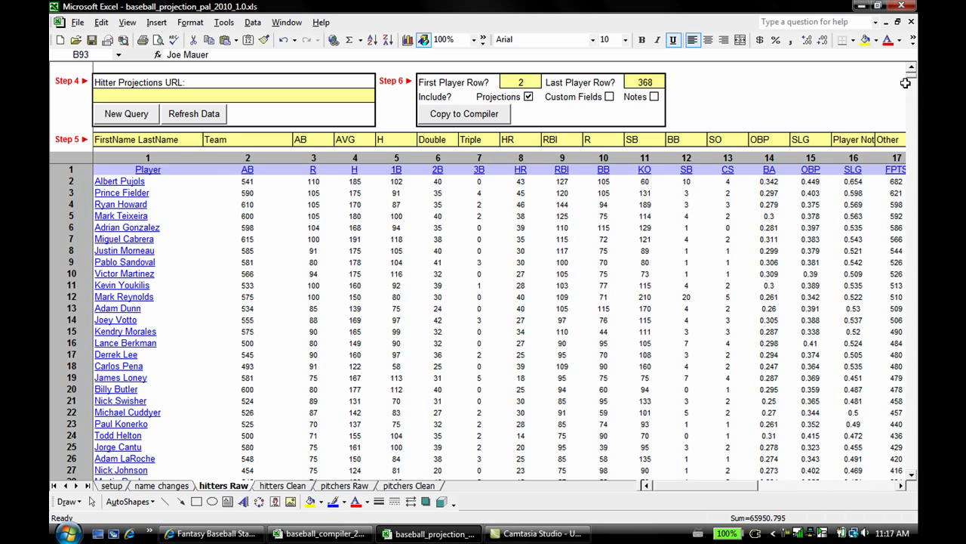
In the Step 5 header row of hitters Raw, set column 2 to AB and column 3 to R
{"action": "left_click", "coordinate": [181, 159]}
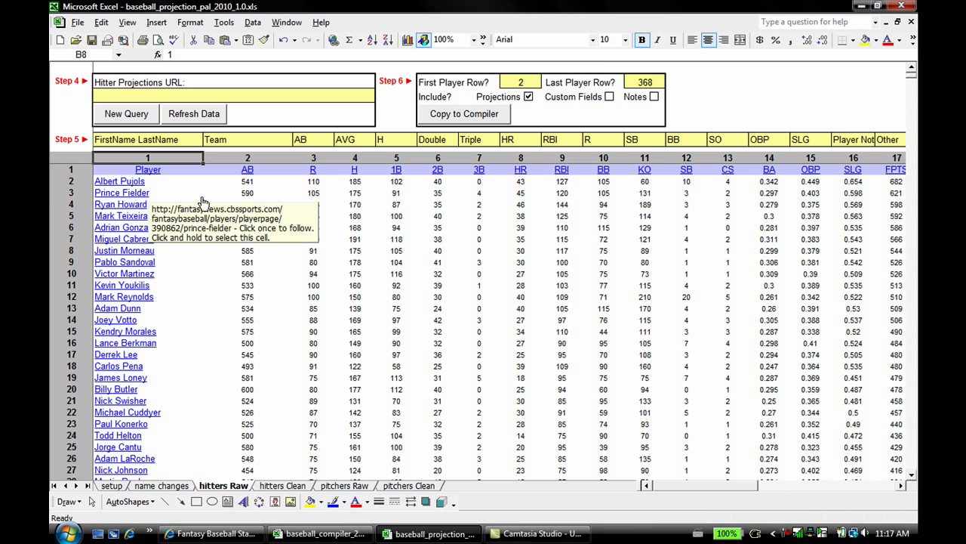
{"action": "left_click", "coordinate": [183, 138]}
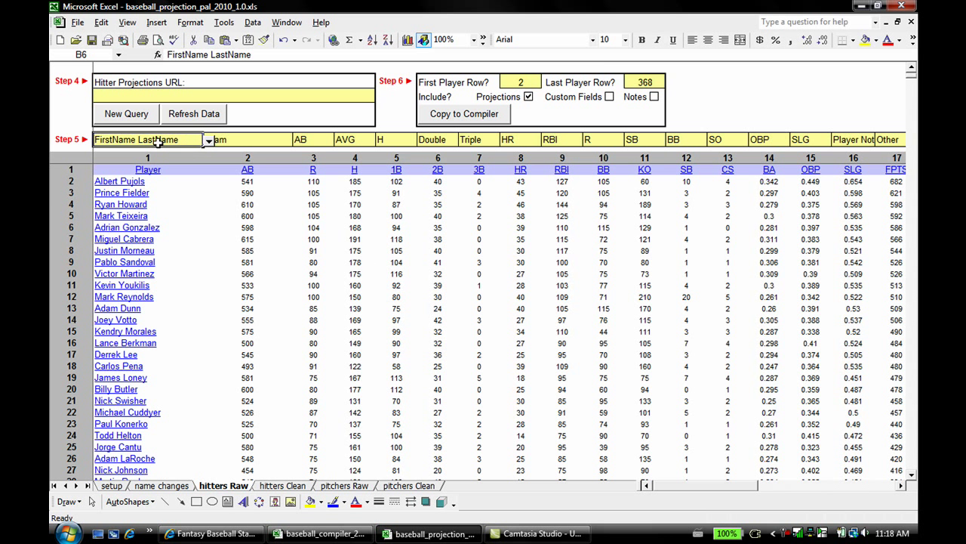
{"action": "left_click", "coordinate": [239, 139]}
{"action": "left_click", "coordinate": [300, 139]}
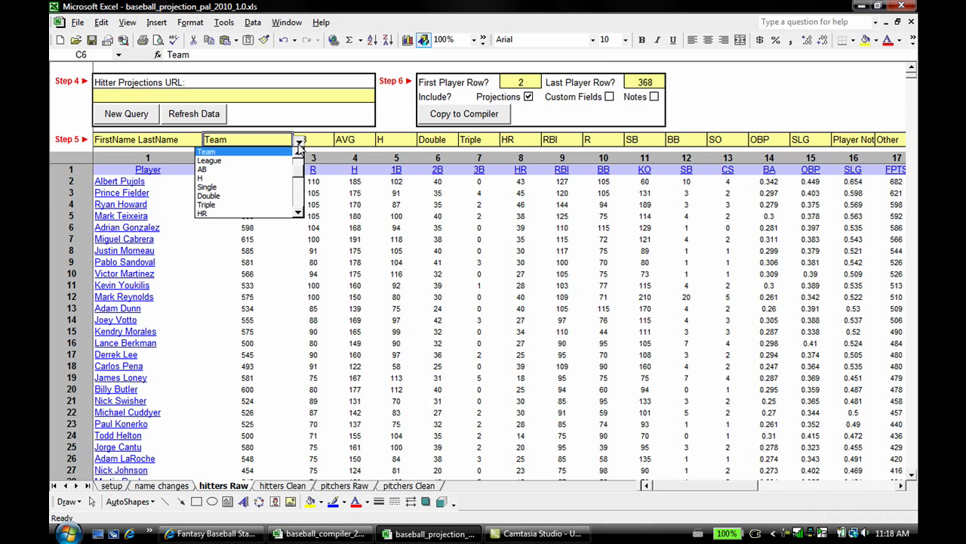
{"action": "left_click", "coordinate": [275, 170]}
{"action": "left_click", "coordinate": [317, 139]}
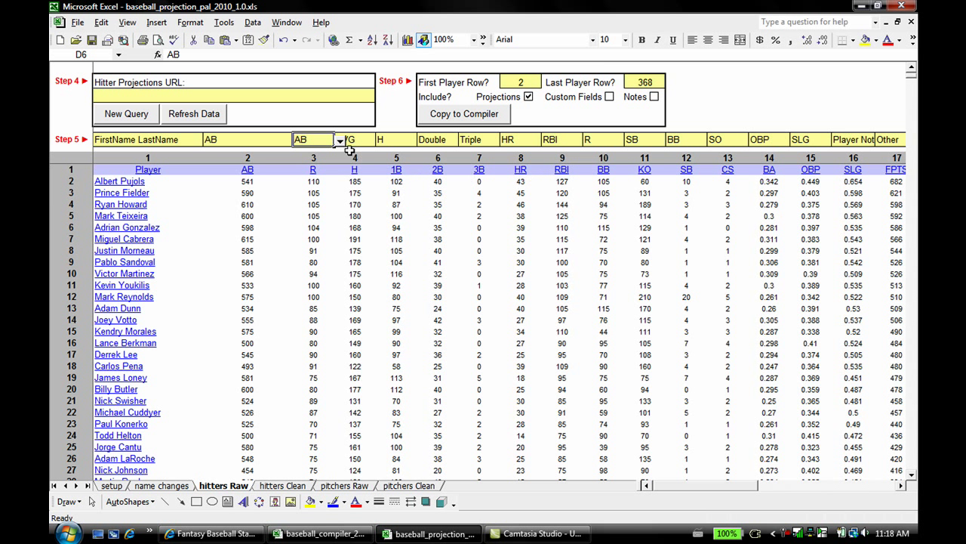
{"action": "left_click", "coordinate": [341, 140]}
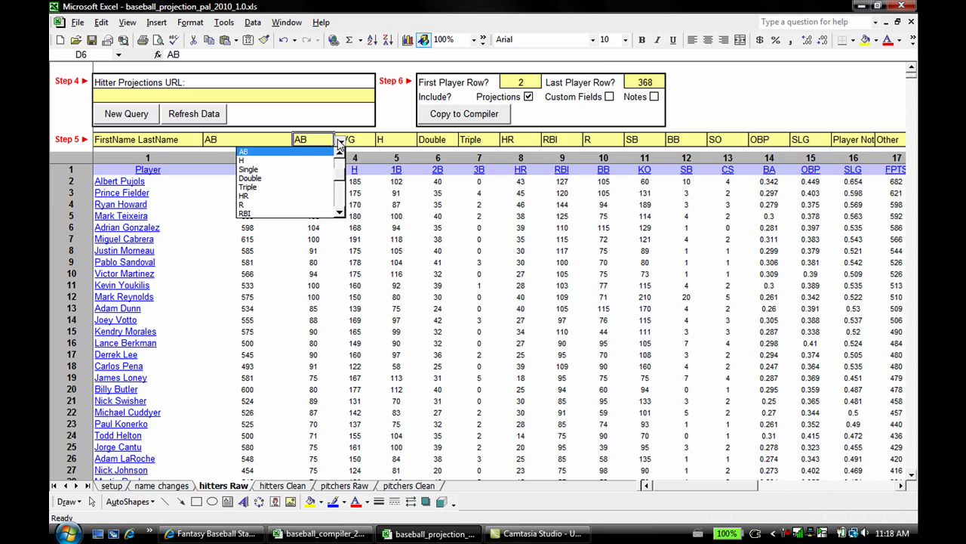
{"action": "left_click", "coordinate": [313, 205]}
Set the Step 5 header of column 4 to H
{"action": "left_click", "coordinate": [362, 139]}
{"action": "left_click", "coordinate": [382, 141]}
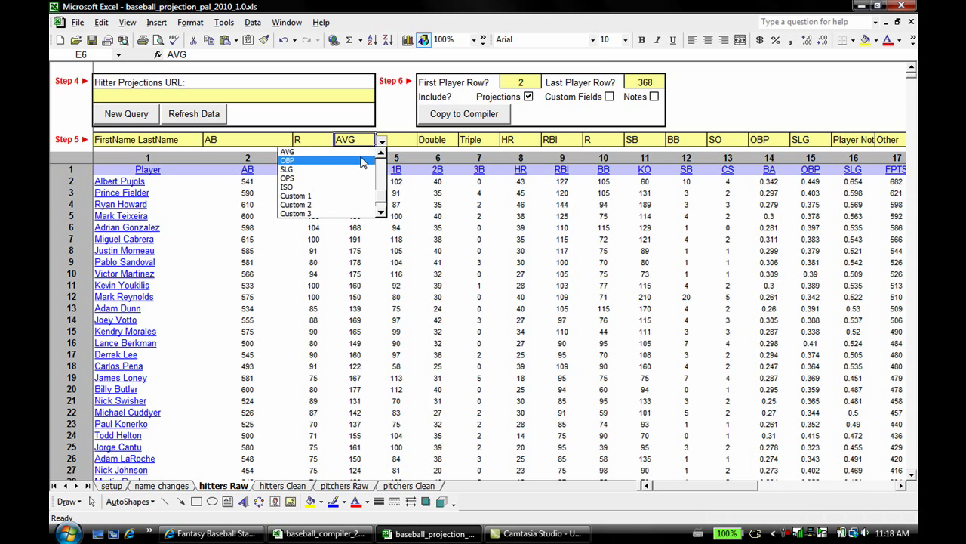
{"action": "scroll", "coordinate": [382, 166], "scroll_direction": "down", "scroll_amount": 2}
{"action": "left_click", "coordinate": [381, 153]}
{"action": "left_click", "coordinate": [381, 152]}
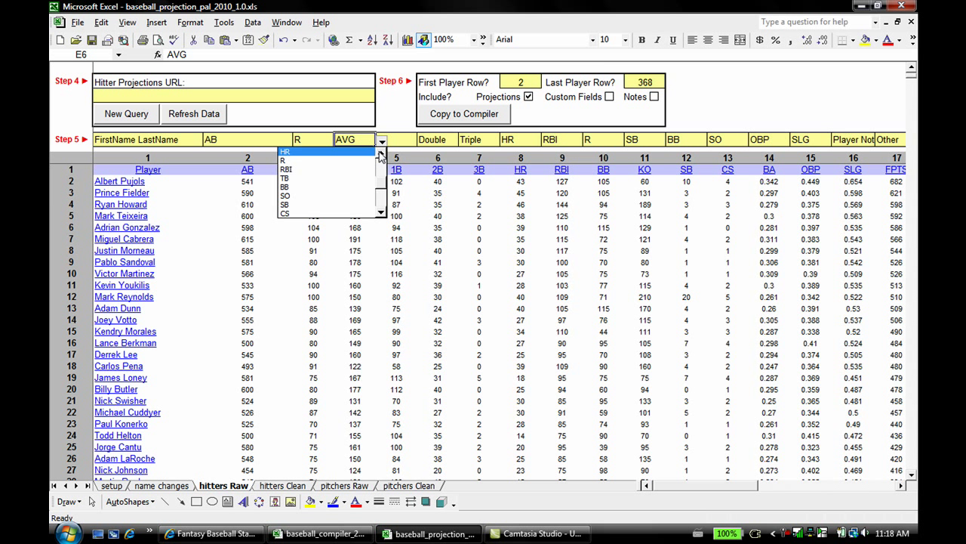
{"action": "left_click", "coordinate": [381, 152]}
{"action": "left_click", "coordinate": [381, 153]}
{"action": "left_click", "coordinate": [318, 151]}
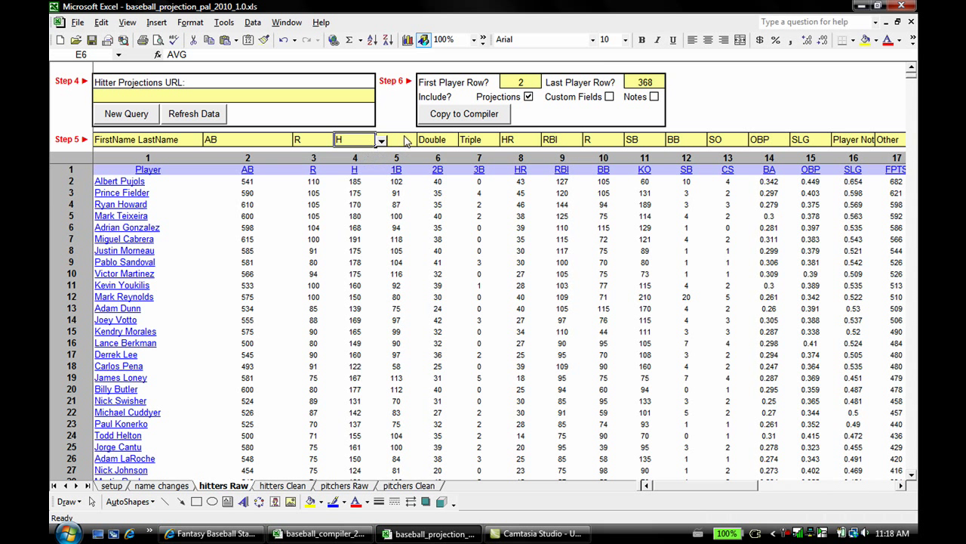
Set the column 5 header to Single and check the Double, Triple and HR headers of columns 6 to 8
{"action": "left_click", "coordinate": [403, 137]}
{"action": "left_click", "coordinate": [424, 141]}
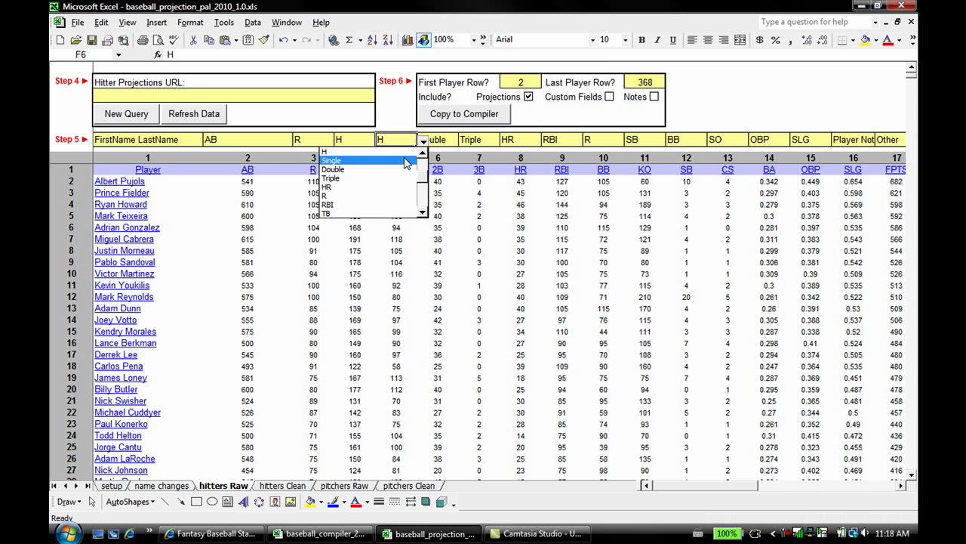
{"action": "left_click", "coordinate": [408, 160]}
{"action": "left_click", "coordinate": [438, 140]}
{"action": "left_click", "coordinate": [483, 141]}
{"action": "left_click", "coordinate": [524, 141]}
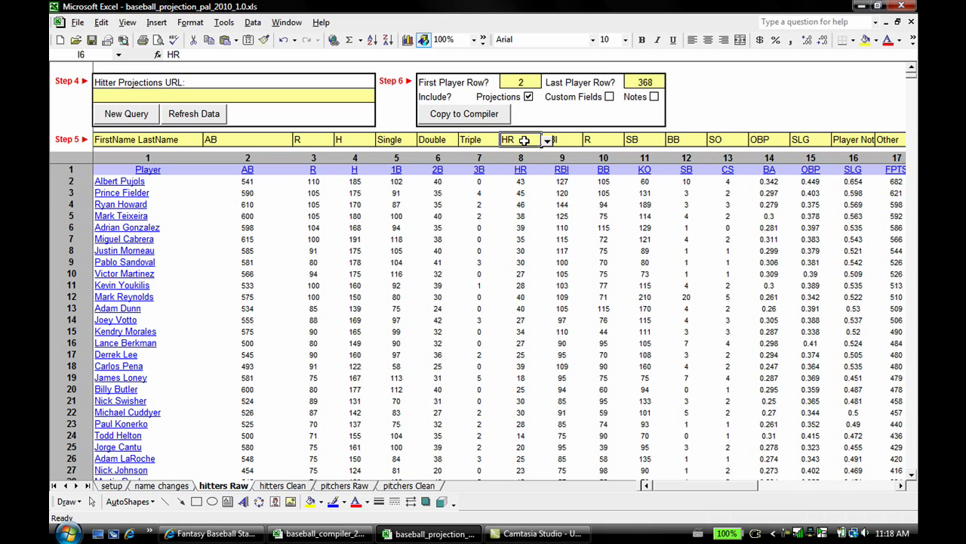
Check the RBI header of column 9, and set the column 10 header to BB and column 11 to SO
{"action": "left_click", "coordinate": [576, 139]}
{"action": "left_click", "coordinate": [604, 140]}
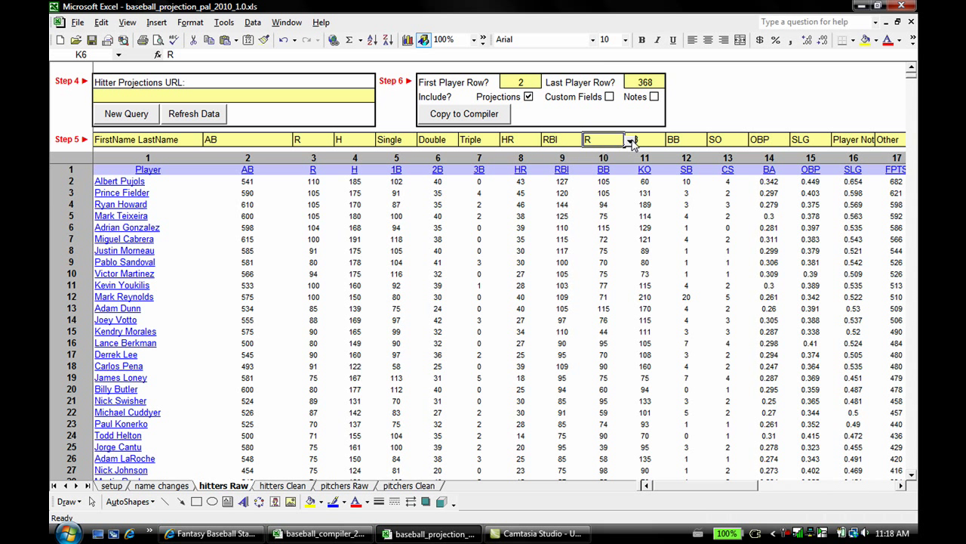
{"action": "left_click", "coordinate": [630, 141]}
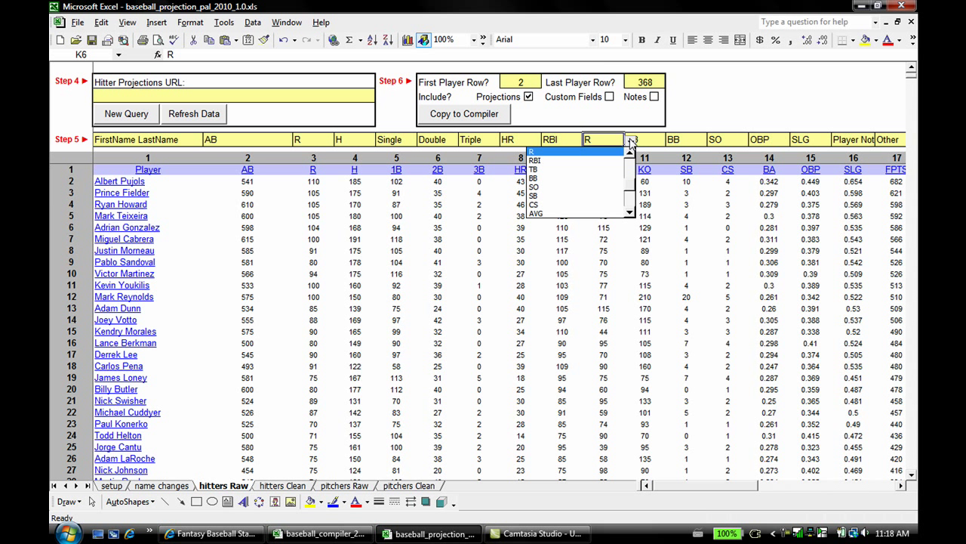
{"action": "left_click", "coordinate": [615, 179]}
{"action": "left_click", "coordinate": [643, 139]}
{"action": "left_click", "coordinate": [671, 142]}
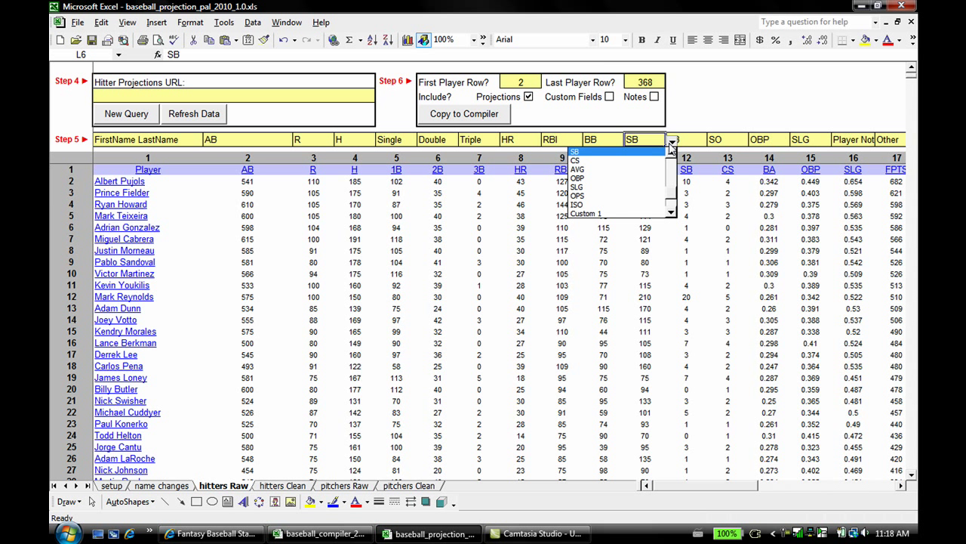
{"action": "left_click", "coordinate": [672, 152]}
{"action": "left_click", "coordinate": [655, 152]}
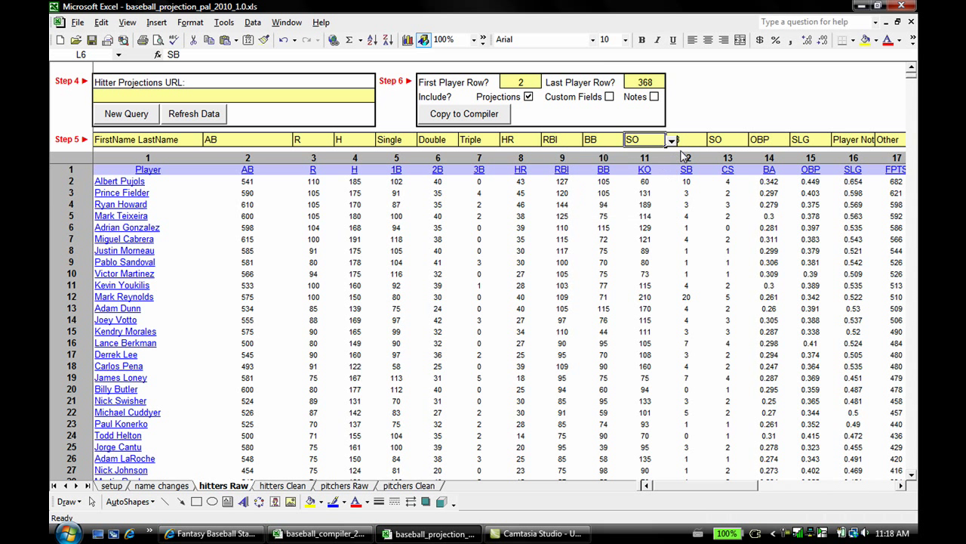
Set the column 12 header to SB and the column 13 header to CS
{"action": "left_click", "coordinate": [683, 141]}
{"action": "left_click", "coordinate": [712, 141]}
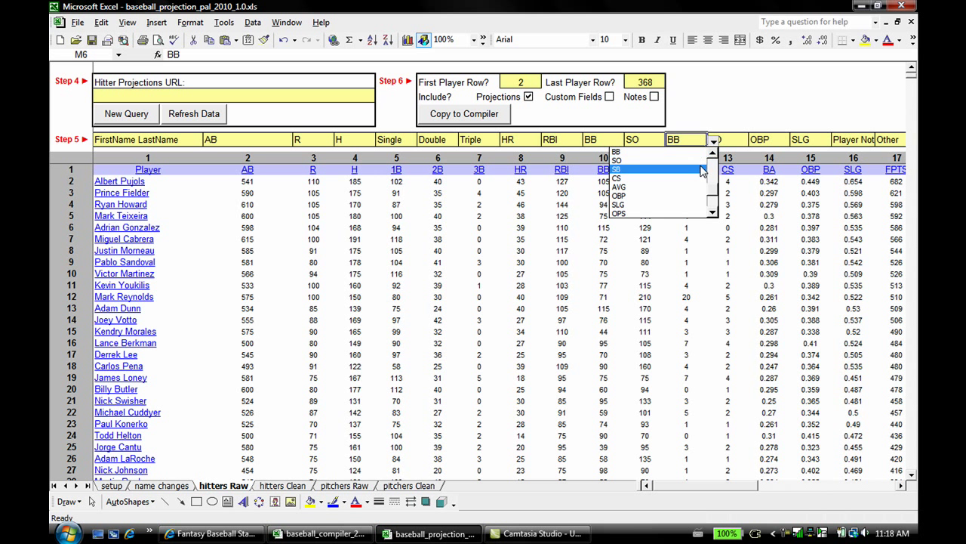
{"action": "left_click", "coordinate": [705, 171]}
{"action": "left_click", "coordinate": [734, 140]}
{"action": "left_click", "coordinate": [755, 141]}
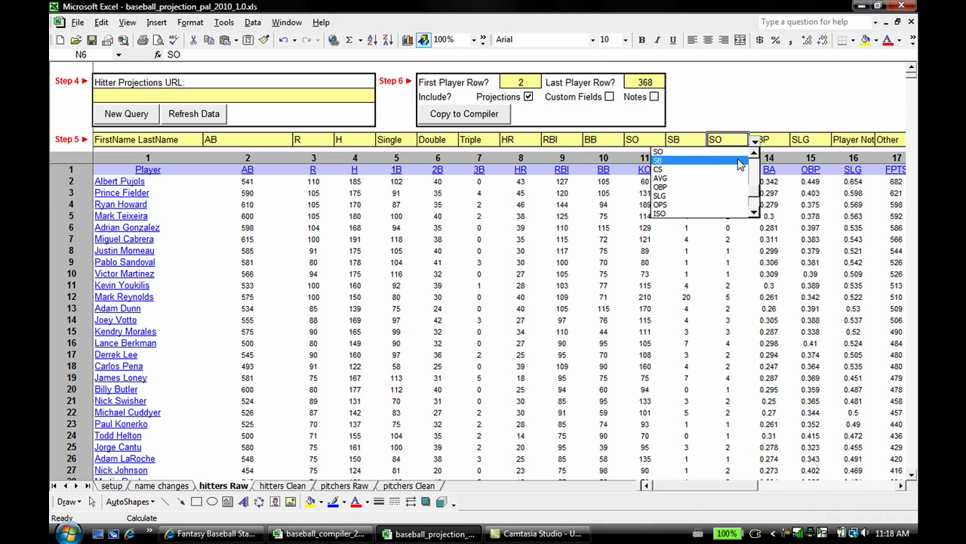
{"action": "left_click", "coordinate": [733, 171]}
Set the column 14 header to AVG and the column 15 header to OBP
{"action": "left_click", "coordinate": [776, 141]}
{"action": "left_click", "coordinate": [797, 142]}
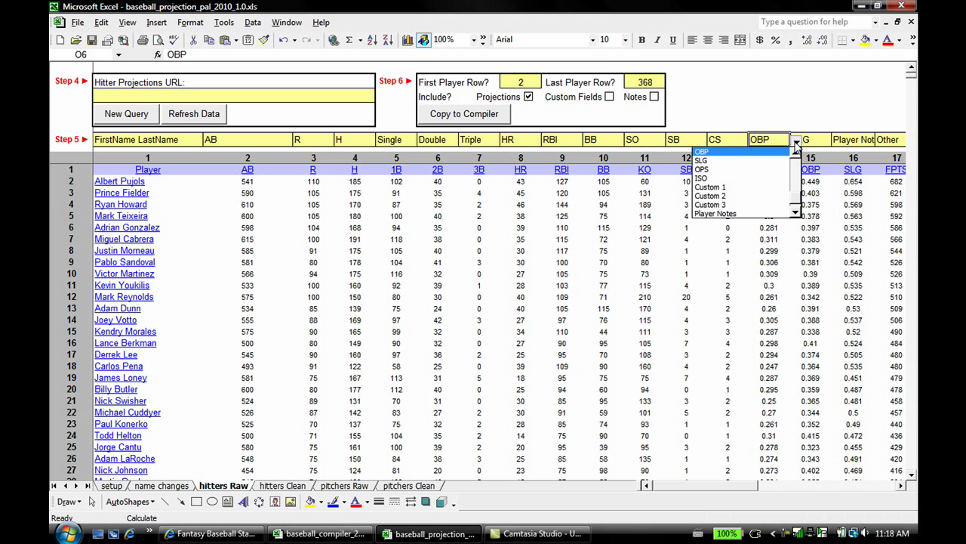
{"action": "scroll", "coordinate": [798, 165], "scroll_direction": "up", "scroll_amount": 3}
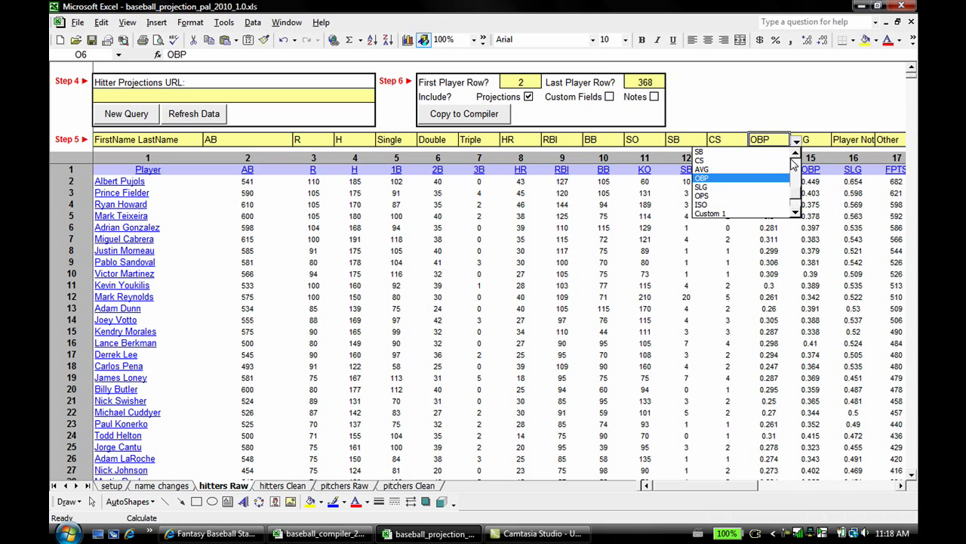
{"action": "left_click", "coordinate": [785, 170]}
{"action": "left_click", "coordinate": [823, 139]}
{"action": "left_click", "coordinate": [837, 141]}
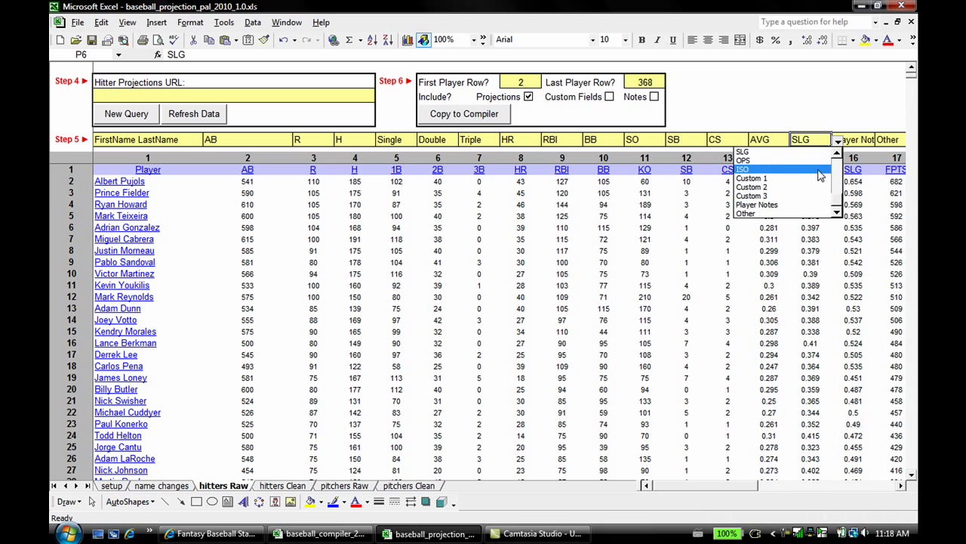
{"action": "left_click", "coordinate": [838, 154]}
{"action": "left_click", "coordinate": [819, 152]}
Set the column 16 header to SLG and check the headers of columns 17 to 24
{"action": "left_click", "coordinate": [868, 140]}
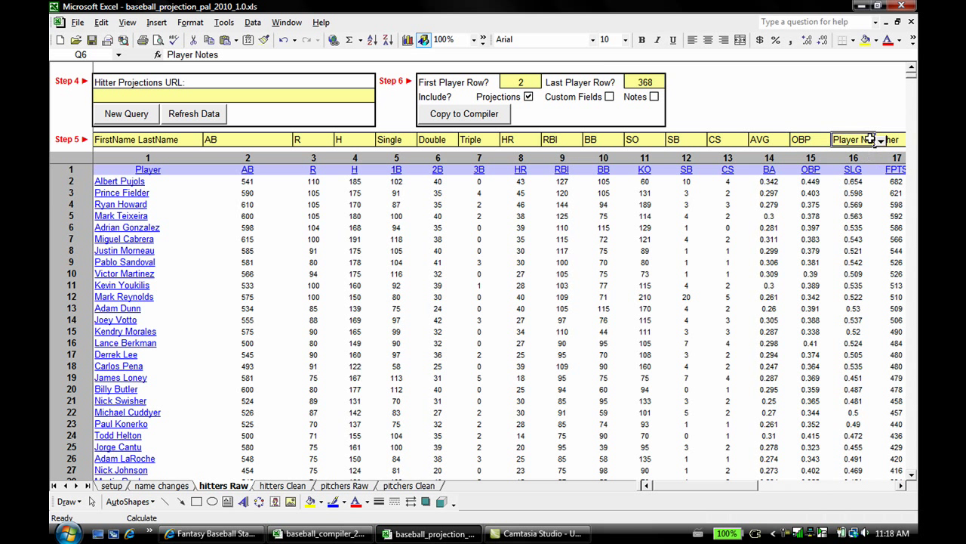
{"action": "left_click", "coordinate": [881, 142]}
{"action": "left_click", "coordinate": [861, 153]}
{"action": "left_click", "coordinate": [899, 486]}
{"action": "left_click", "coordinate": [900, 485]}
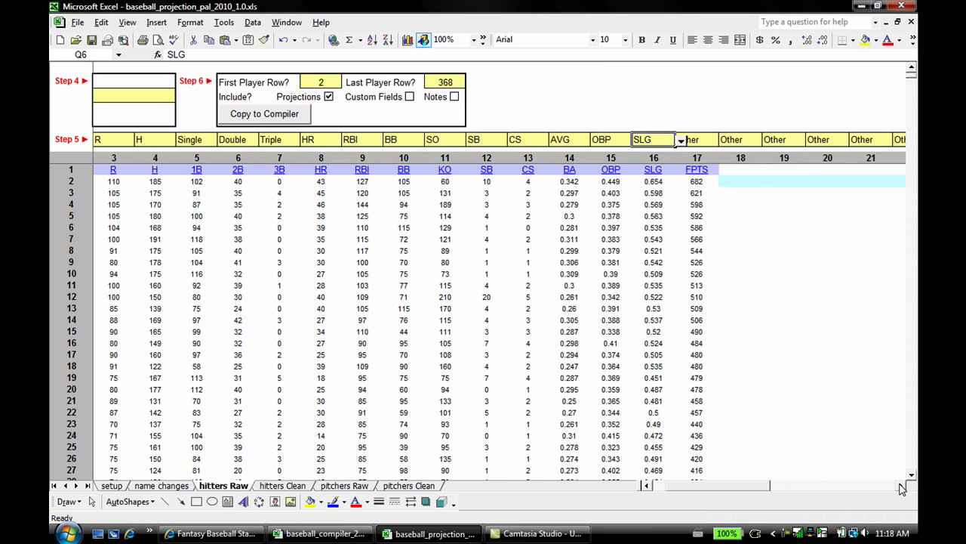
{"action": "left_click", "coordinate": [900, 485]}
{"action": "left_click", "coordinate": [654, 140]}
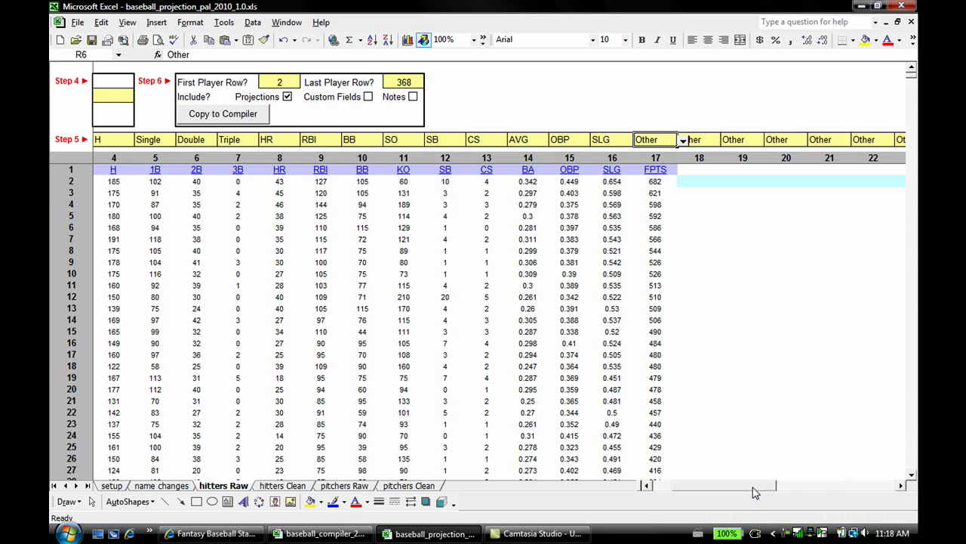
{"action": "left_click_drag", "start_coordinate": [755, 490], "coordinate": [779, 488]}
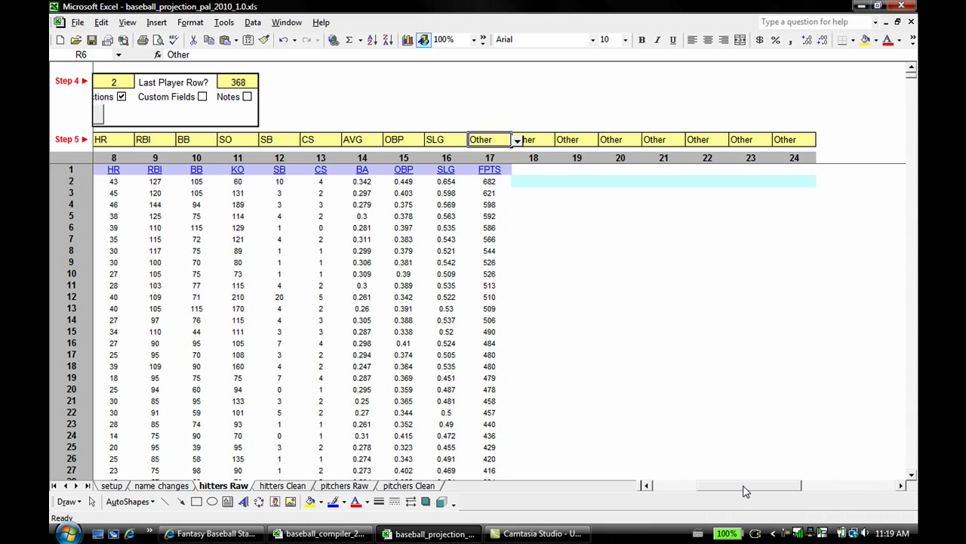
{"action": "left_click_drag", "start_coordinate": [745, 488], "coordinate": [689, 491]}
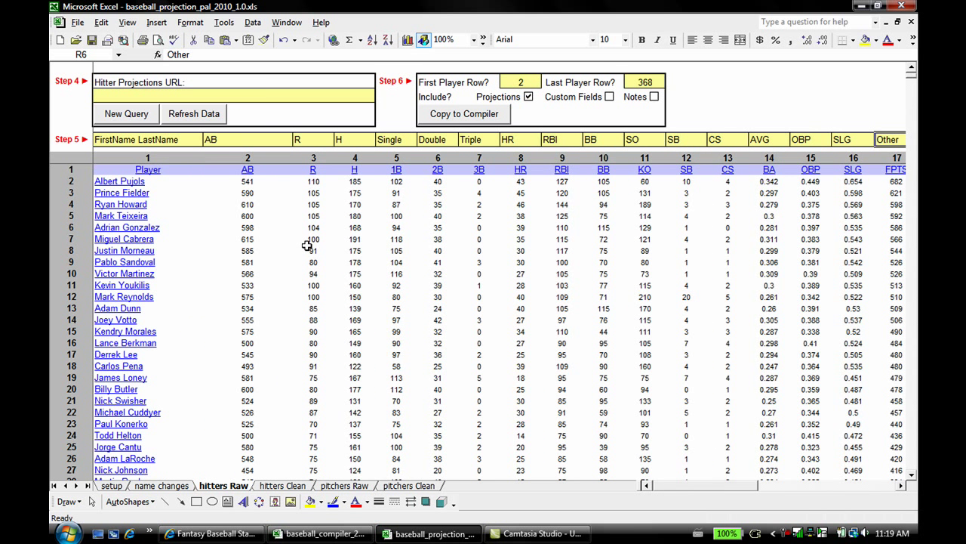
Check the First Player Row setting in Step 6 against the row number of the first player
{"action": "left_click", "coordinate": [518, 80]}
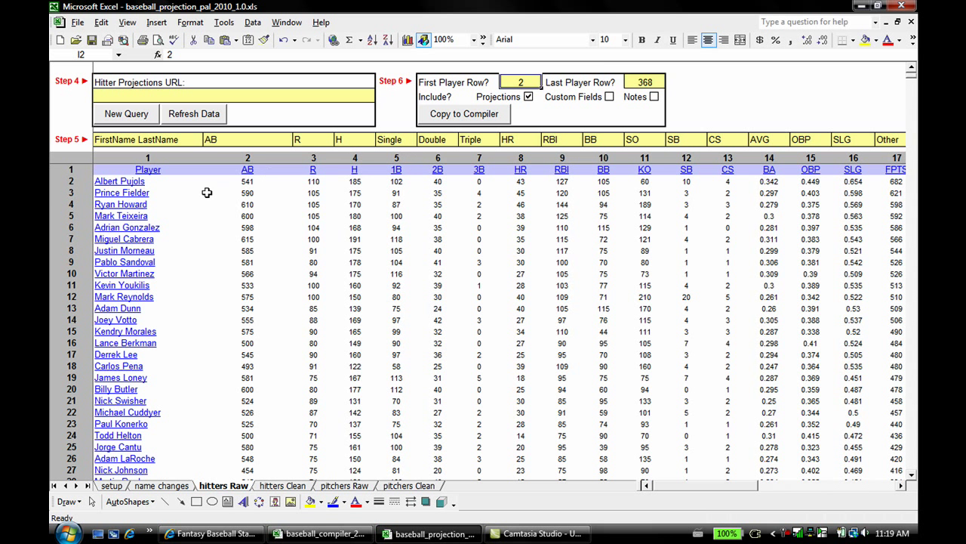
{"action": "left_click", "coordinate": [74, 182]}
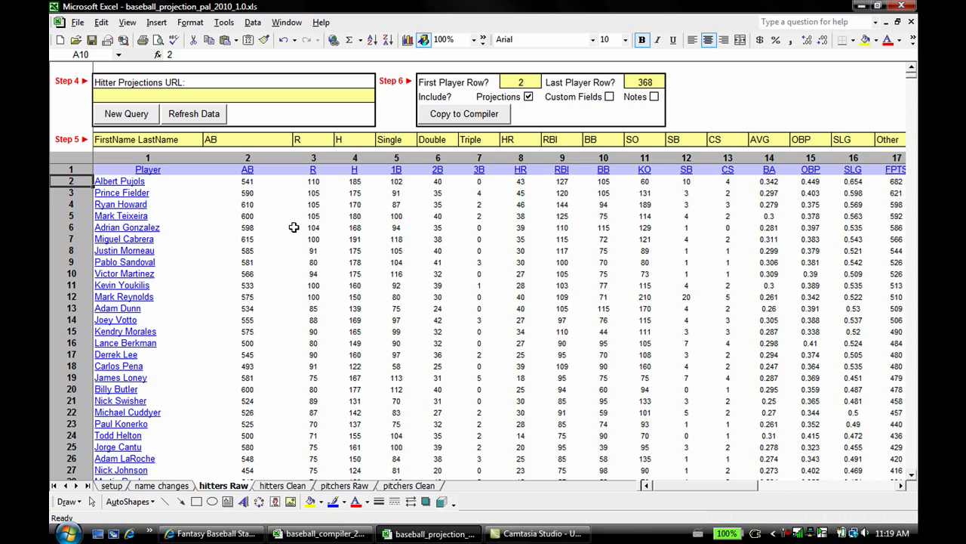
{"action": "key", "text": "Down"}
{"action": "key", "text": "Down"}
{"action": "key", "text": "Down"}
{"action": "key", "text": "Up"}
{"action": "key", "text": "Up"}
{"action": "key", "text": "Up"}
{"action": "left_click", "coordinate": [530, 78]}
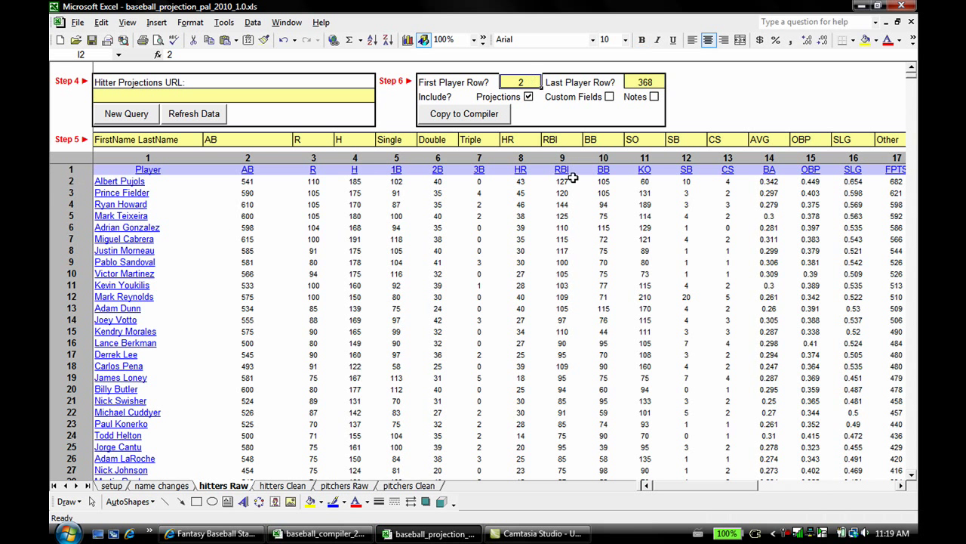
{"action": "left_click", "coordinate": [71, 181]}
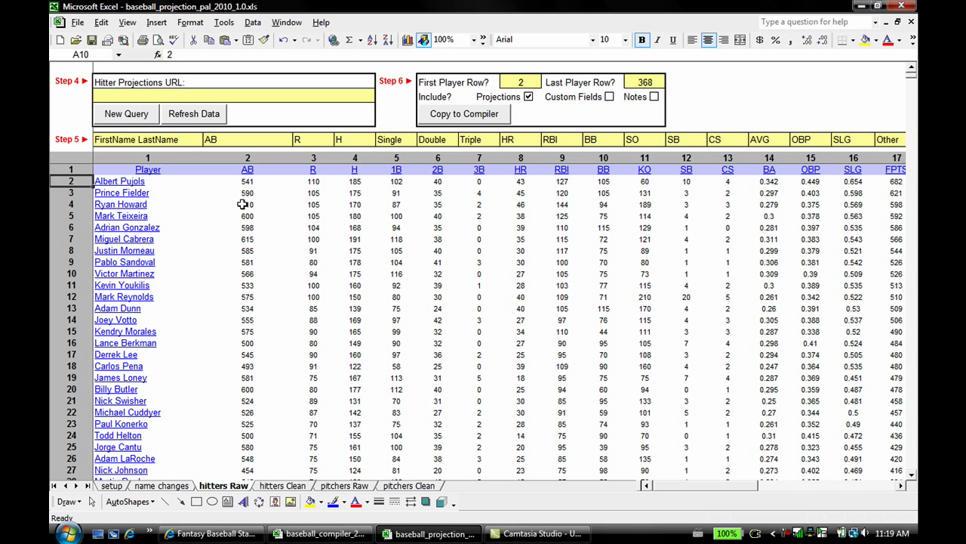
Find the last player in the raw hitter list and set the Last Player Row in Step 6 to 701
{"action": "scroll", "coordinate": [241, 203], "scroll_direction": "down", "scroll_amount": 20}
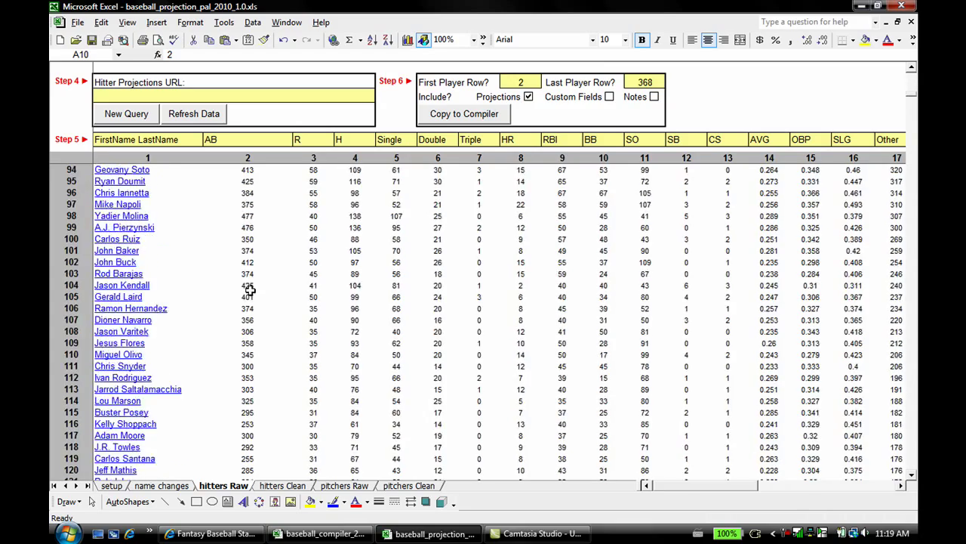
{"action": "scroll", "coordinate": [250, 289], "scroll_direction": "down", "scroll_amount": 10}
{"action": "left_click", "coordinate": [912, 446]}
{"action": "left_click_drag", "start_coordinate": [911, 446], "coordinate": [912, 445]}
{"action": "left_click_drag", "start_coordinate": [915, 149], "coordinate": [915, 149]}
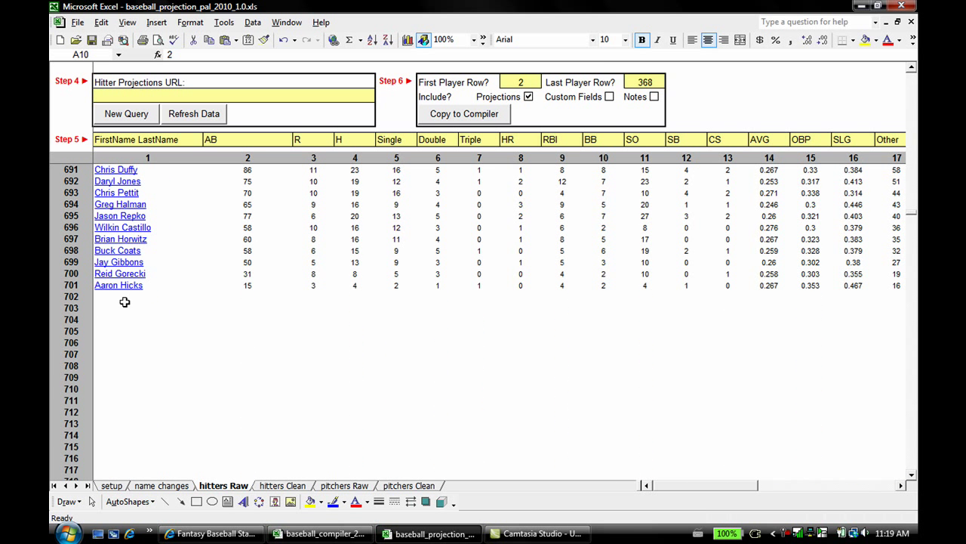
{"action": "left_click", "coordinate": [635, 86]}
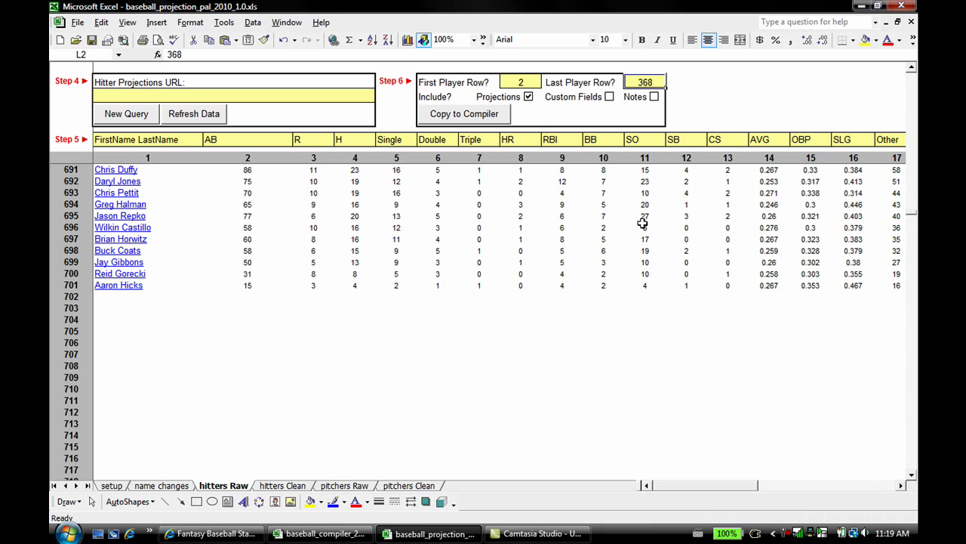
{"action": "type", "text": "701"}
{"action": "key", "text": "Return"}
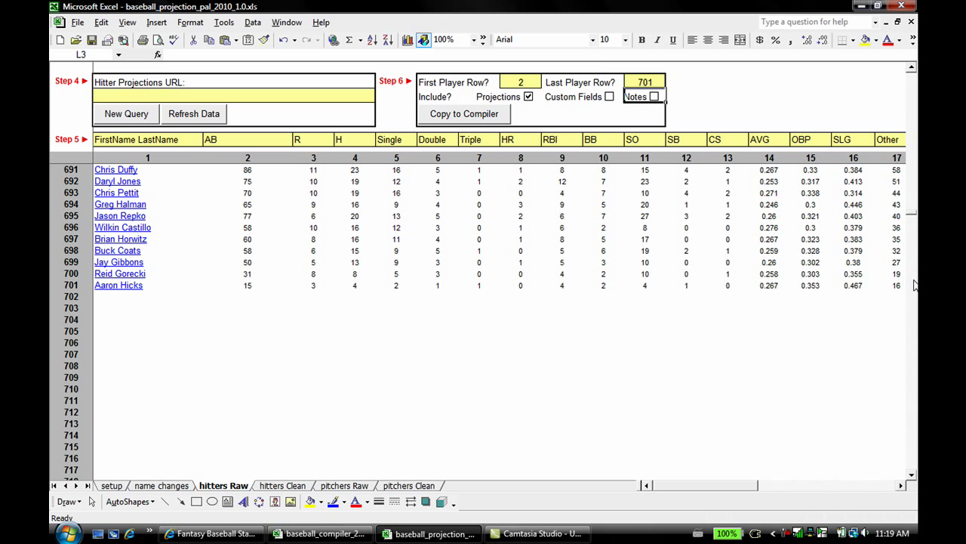
Copy the mapped hitter projections to the Cheatsheet Compiler workbook
{"action": "left_click_drag", "start_coordinate": [912, 218], "coordinate": [912, 71]}
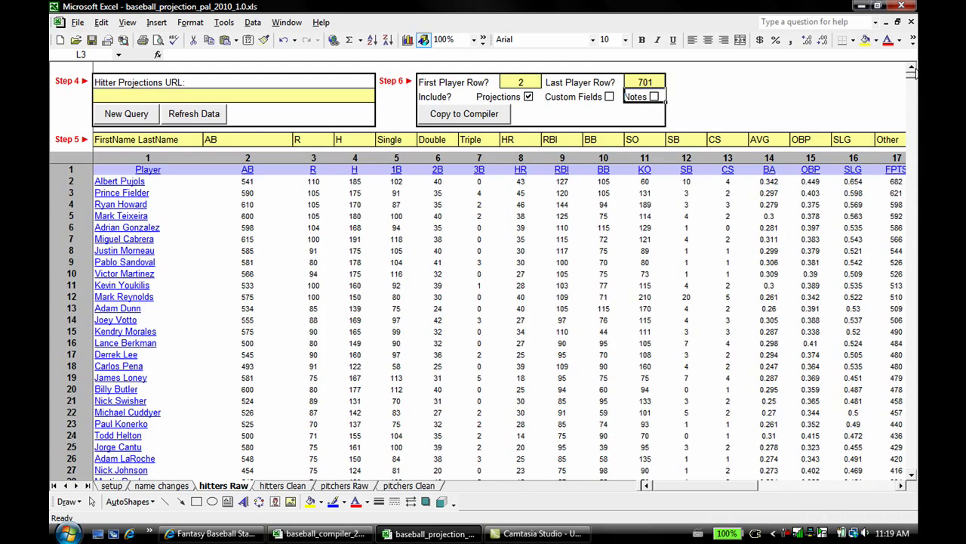
{"action": "left_click", "coordinate": [463, 114]}
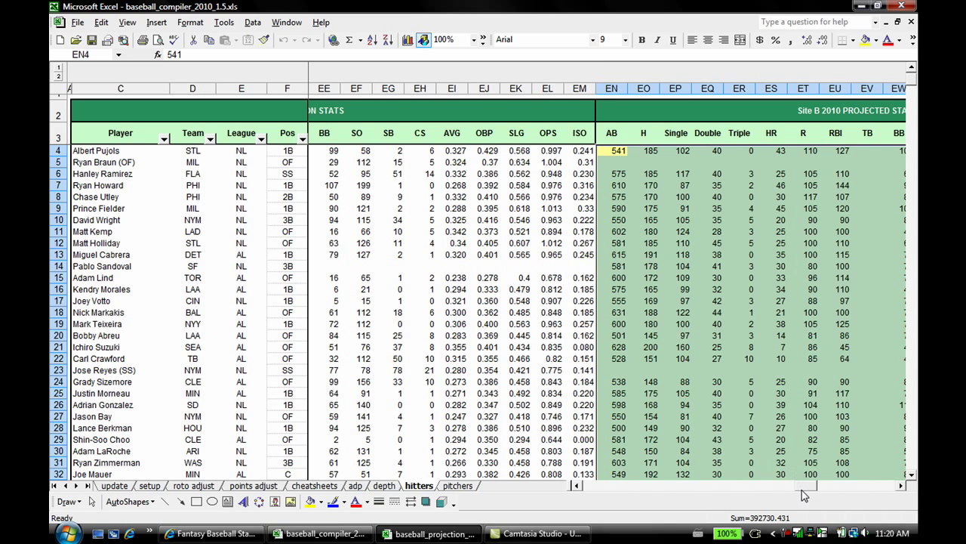
Examine the copied Site B 2010 projected statistics on the compiler's hitters sheet
{"action": "left_click_drag", "start_coordinate": [804, 492], "coordinate": [815, 488]}
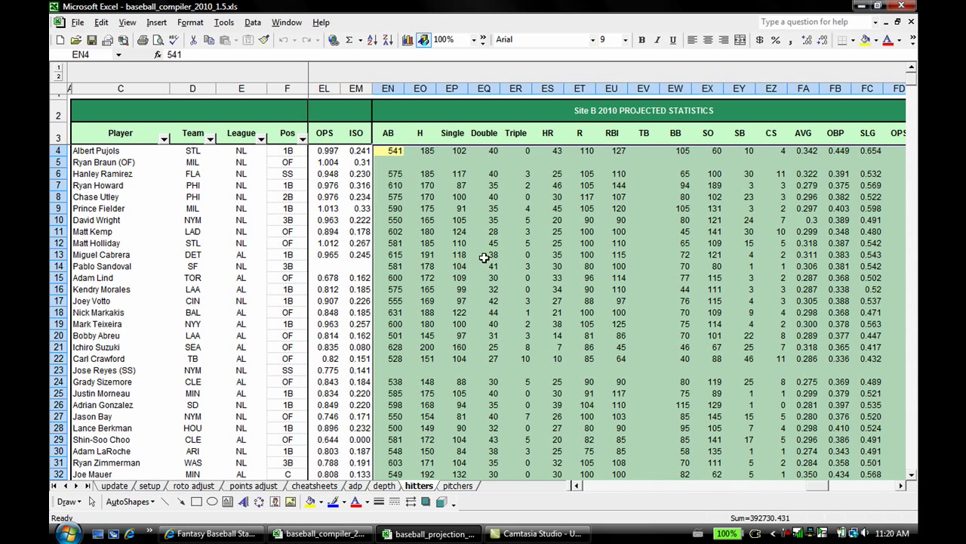
{"action": "scroll", "coordinate": [487, 249], "scroll_direction": "down", "scroll_amount": 1}
{"action": "scroll", "coordinate": [490, 239], "scroll_direction": "up", "scroll_amount": 1}
{"action": "scroll", "coordinate": [492, 243], "scroll_direction": "down", "scroll_amount": 10}
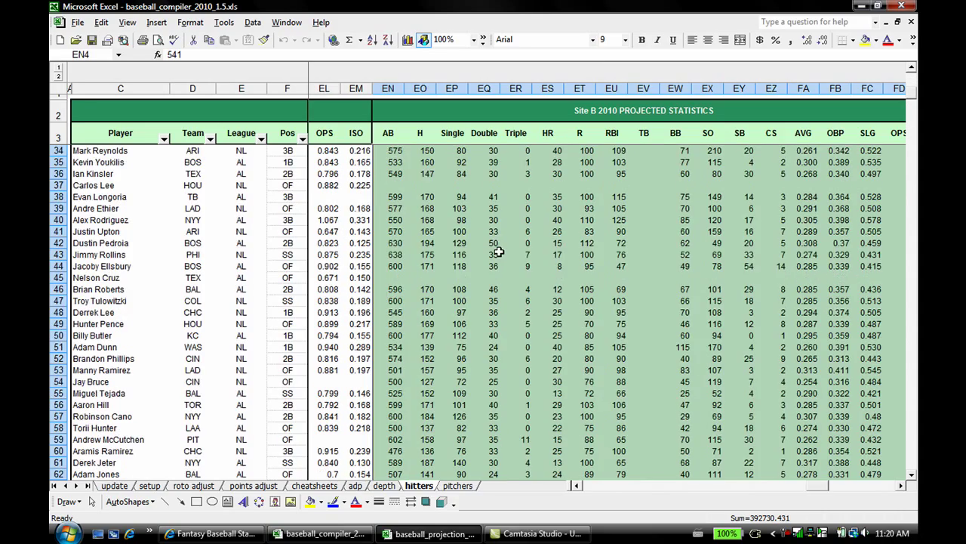
{"action": "scroll", "coordinate": [498, 251], "scroll_direction": "down", "scroll_amount": 1}
{"action": "scroll", "coordinate": [498, 251], "scroll_direction": "up", "scroll_amount": 11}
{"action": "scroll", "coordinate": [498, 252], "scroll_direction": "down", "scroll_amount": 3}
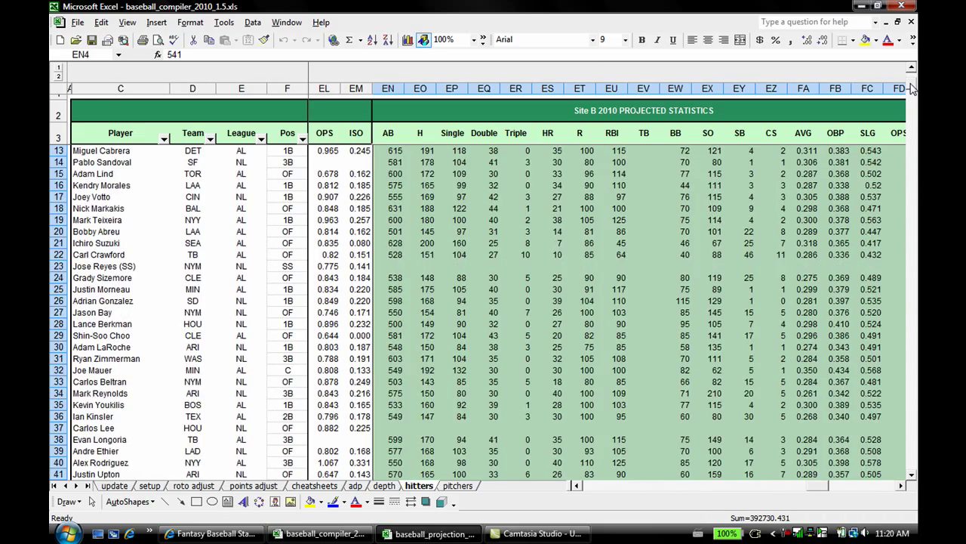
{"action": "mouse_move", "coordinate": [913, 89]}
{"action": "left_mouse_down"}
{"action": "mouse_move", "coordinate": [908, 154]}
{"action": "mouse_move", "coordinate": [908, 72]}
{"action": "left_mouse_up"}
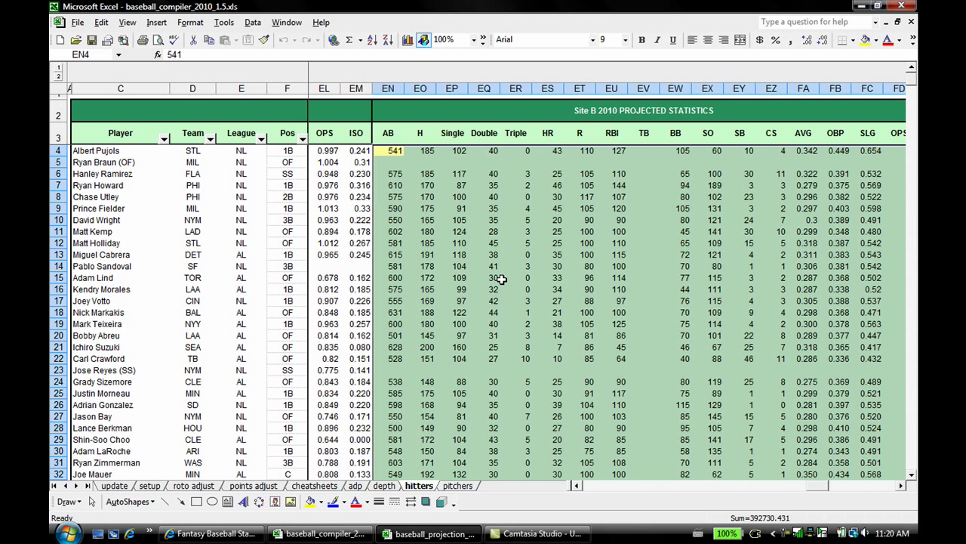
Check the Site B projection rows and player name spellings for Ryan Braun (OF) and Jose Reyes (SS)
{"action": "left_click", "coordinate": [383, 162]}
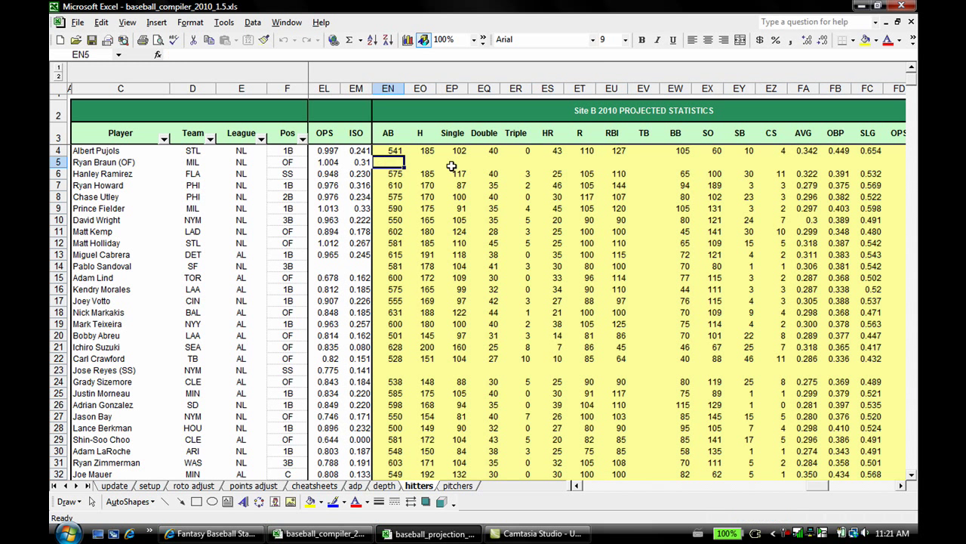
{"action": "left_click_drag", "start_coordinate": [394, 161], "coordinate": [874, 161]}
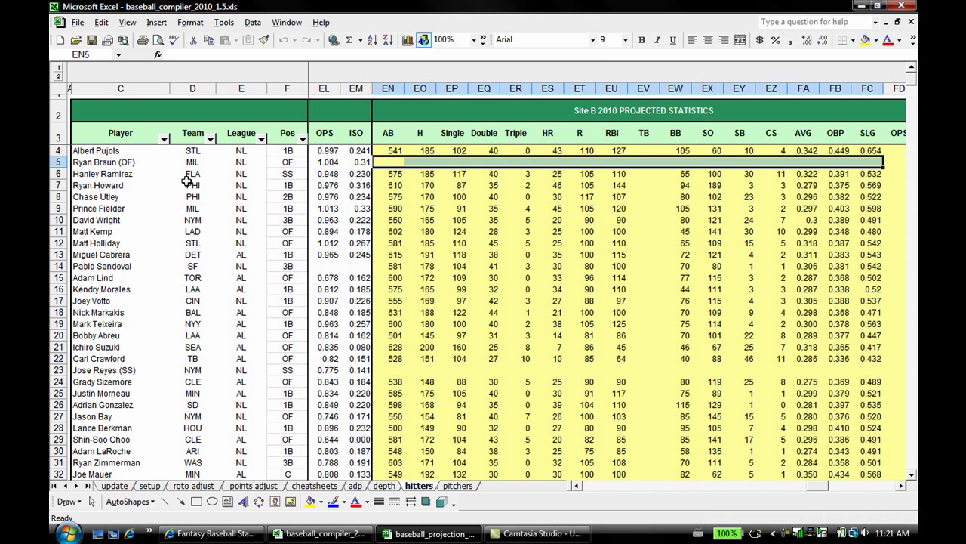
{"action": "left_click", "coordinate": [100, 165]}
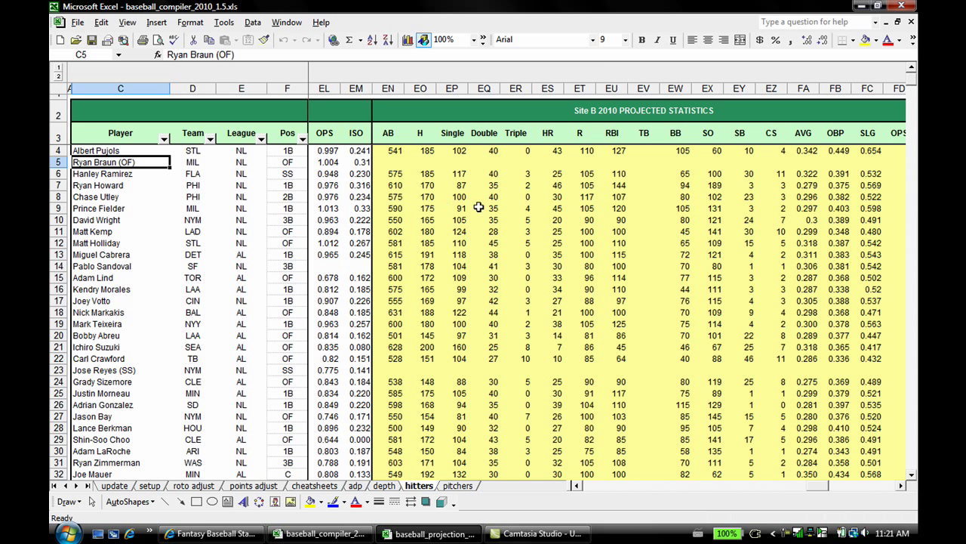
{"action": "left_click", "coordinate": [392, 370]}
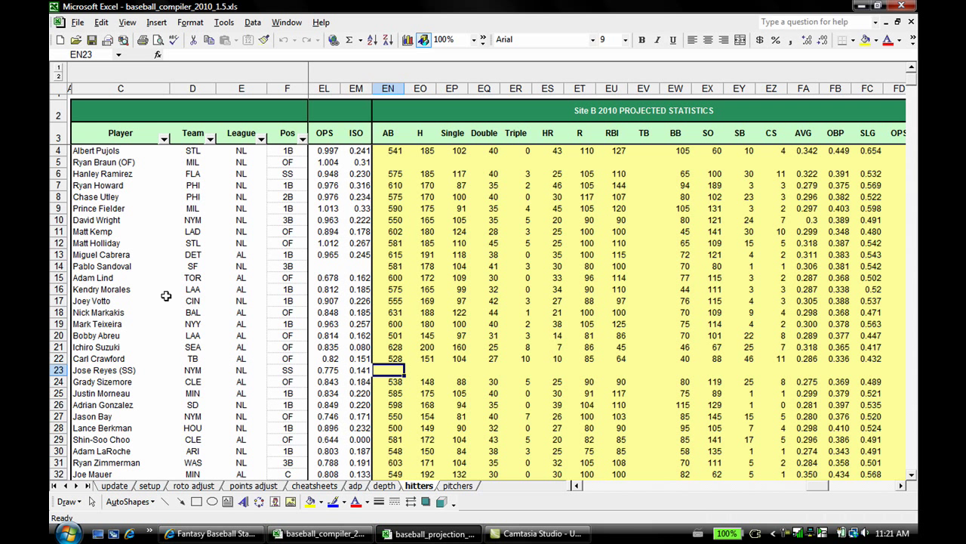
{"action": "left_click", "coordinate": [103, 163]}
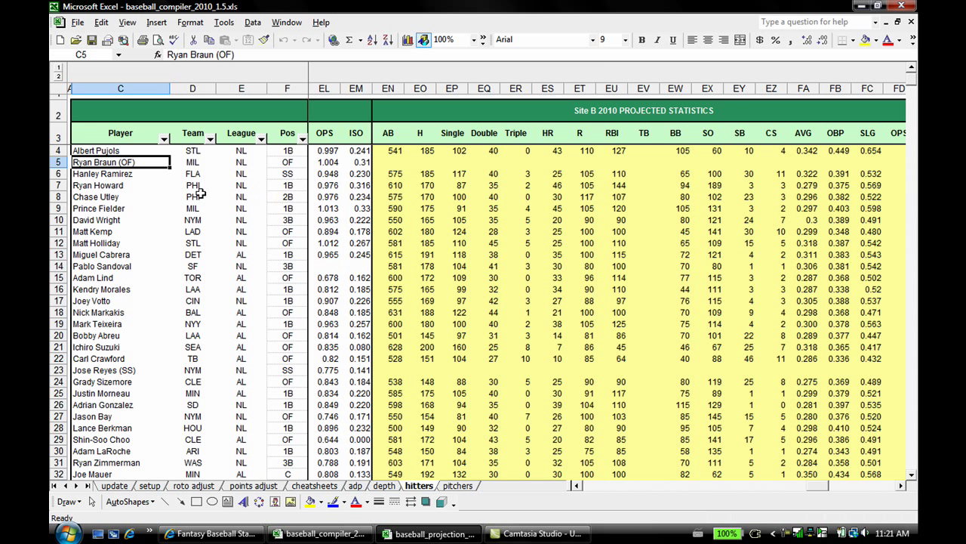
{"action": "left_click", "coordinate": [111, 371]}
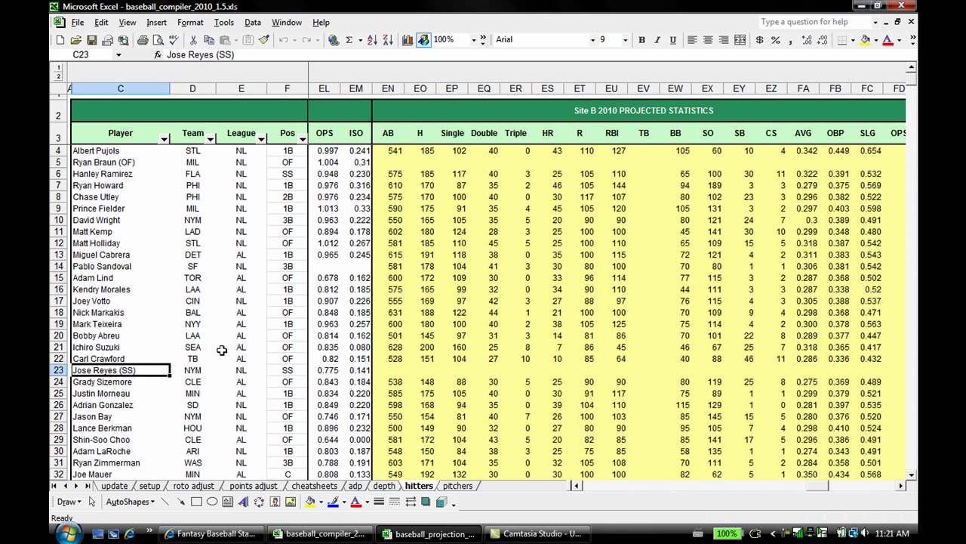
Look through the rest of the hitters for players without Site B projections, such as Carlos Lee and Nelson Cruz
{"action": "scroll", "coordinate": [222, 350], "scroll_direction": "down", "scroll_amount": 4}
{"action": "left_click", "coordinate": [399, 393]}
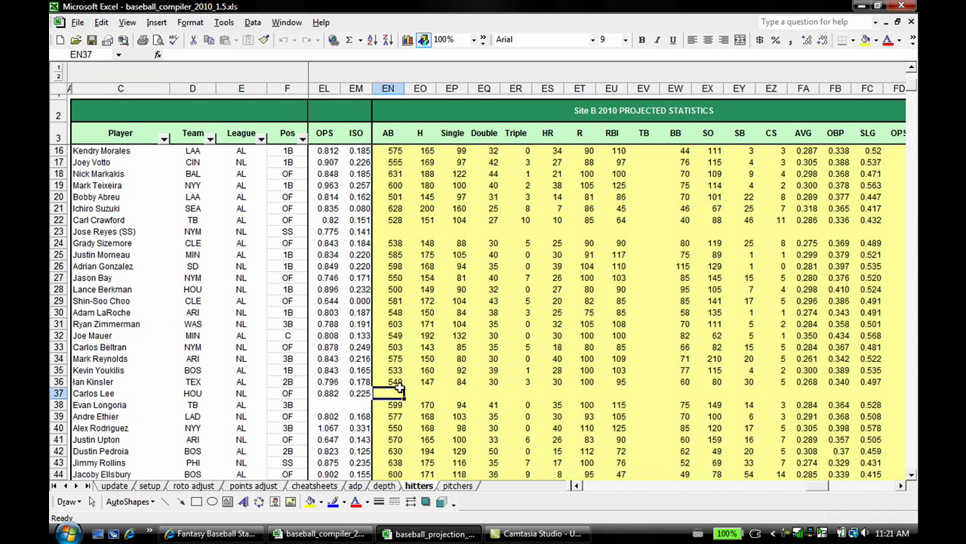
{"action": "scroll", "coordinate": [449, 333], "scroll_direction": "down", "scroll_amount": 2}
{"action": "scroll", "coordinate": [451, 335], "scroll_direction": "down", "scroll_amount": 3}
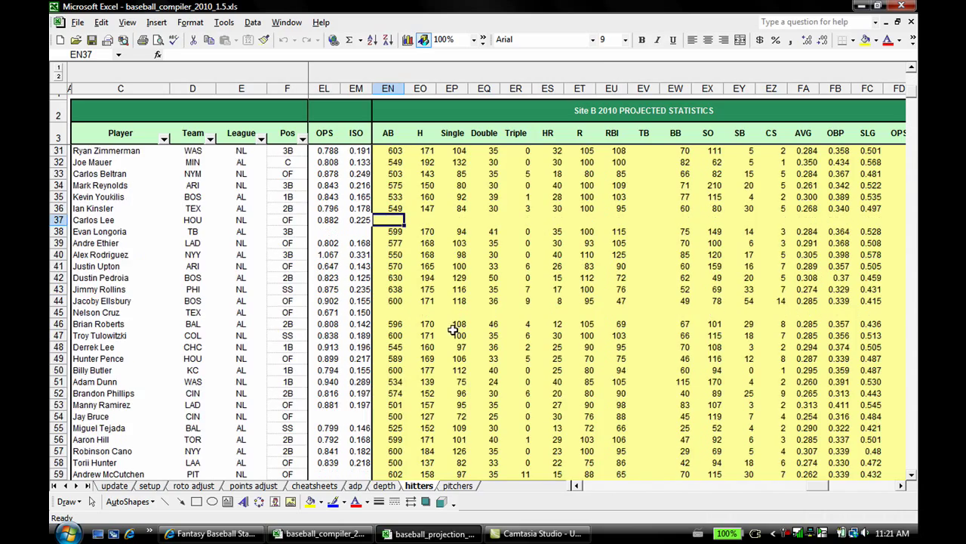
{"action": "left_click", "coordinate": [398, 309]}
{"action": "scroll", "coordinate": [434, 325], "scroll_direction": "down", "scroll_amount": 9}
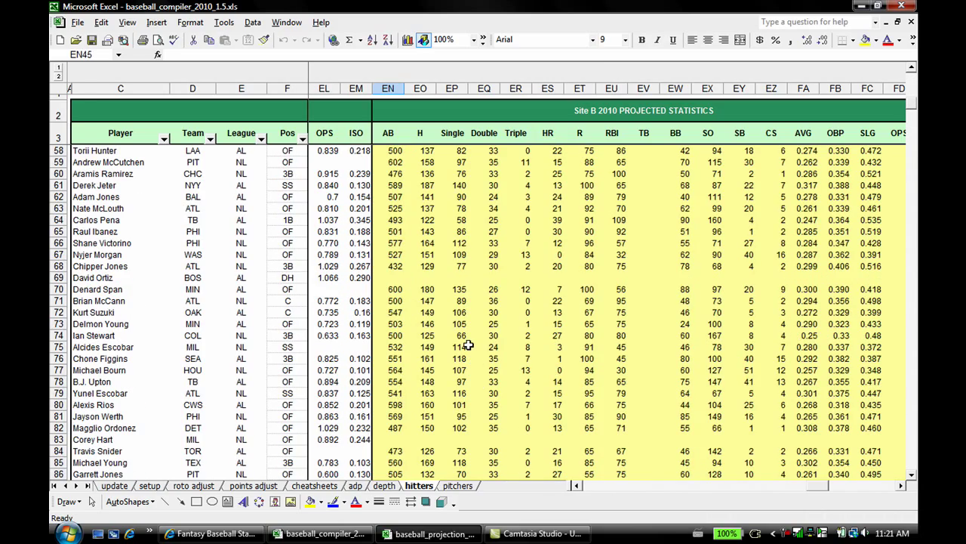
{"action": "scroll", "coordinate": [468, 345], "scroll_direction": "up", "scroll_amount": 18}
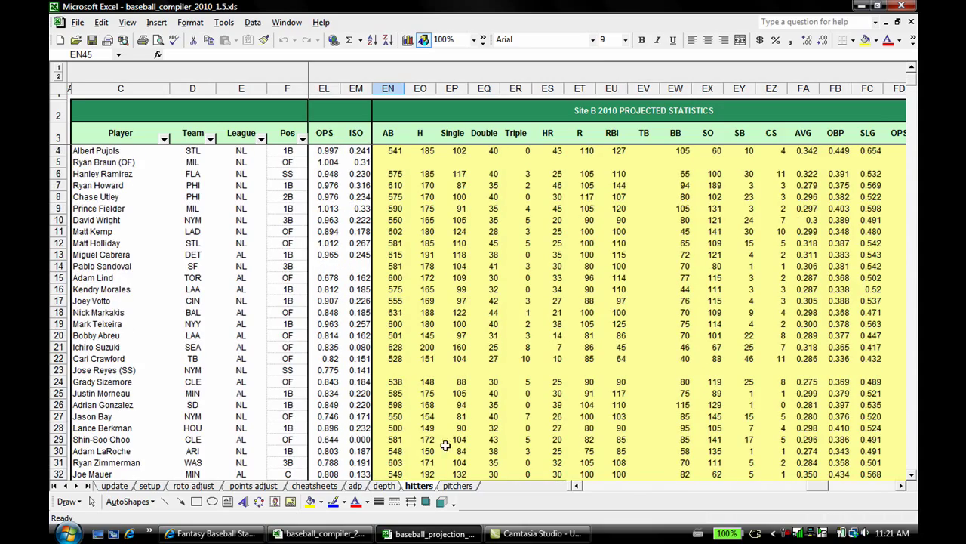
Switch back to the Projection Pal workbook and show the start of the hitters Raw sheet
{"action": "left_click", "coordinate": [369, 535]}
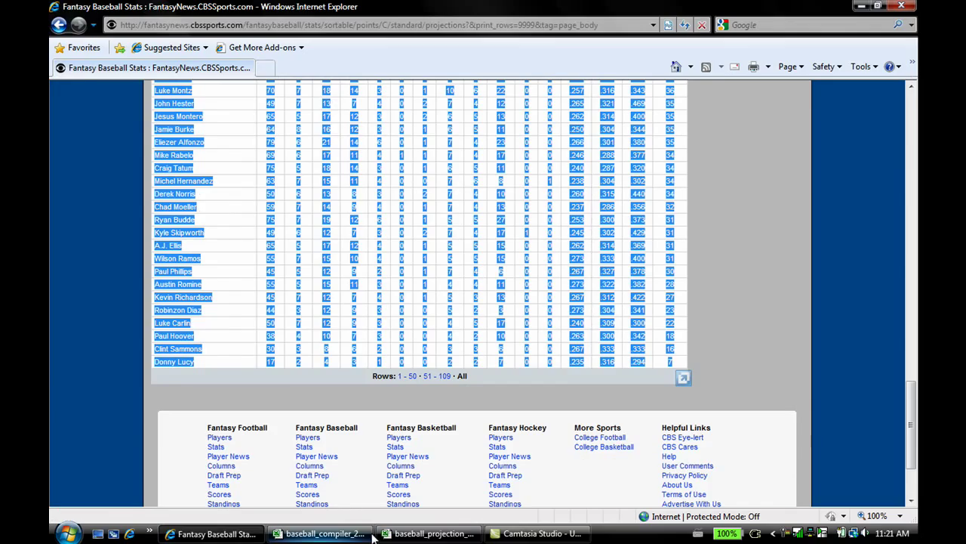
{"action": "left_click", "coordinate": [412, 533]}
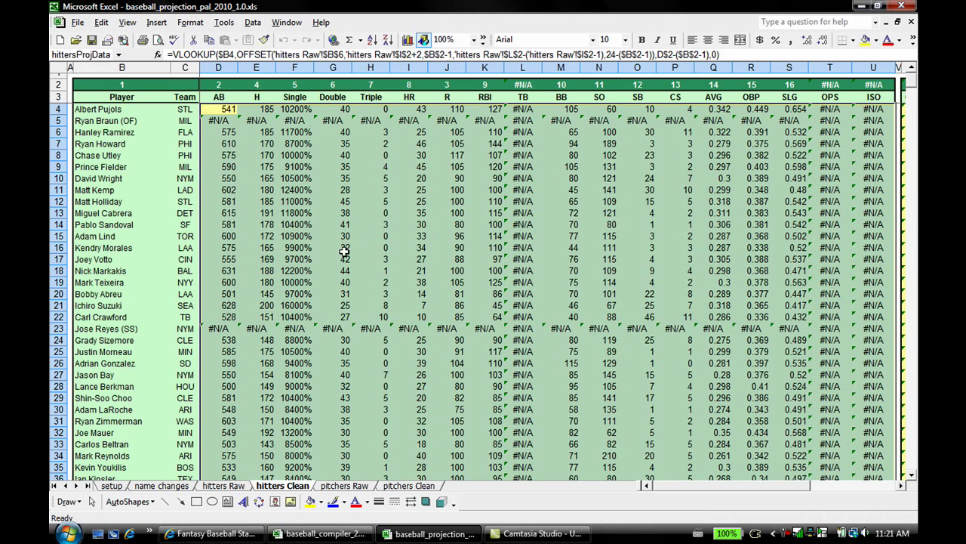
{"action": "left_click", "coordinate": [224, 486]}
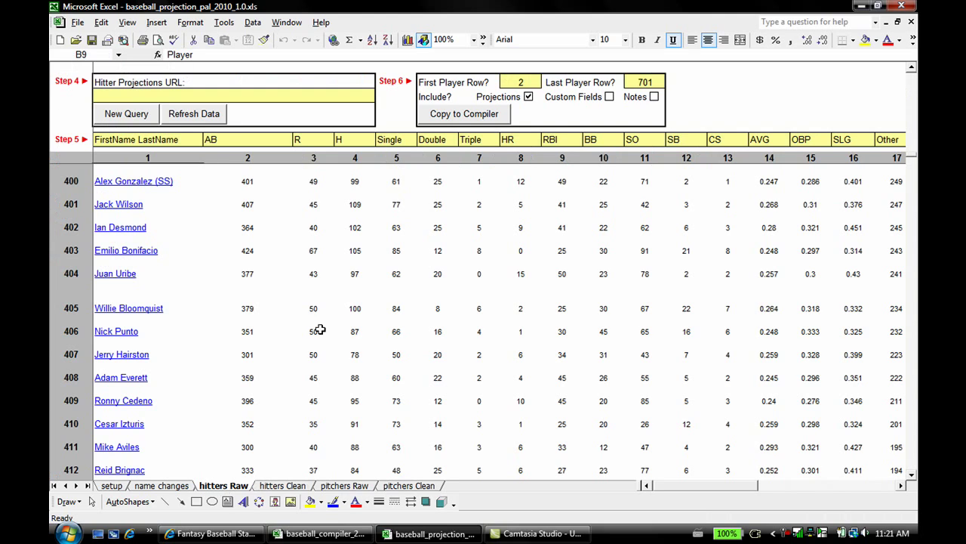
{"action": "scroll", "coordinate": [260, 291], "scroll_direction": "up", "scroll_amount": 3}
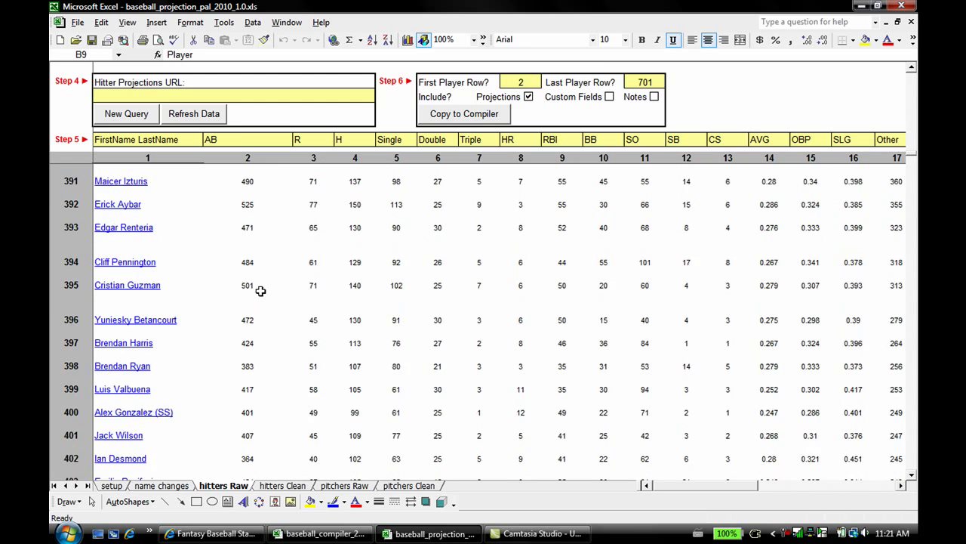
{"action": "scroll", "coordinate": [260, 290], "scroll_direction": "up", "scroll_amount": 20}
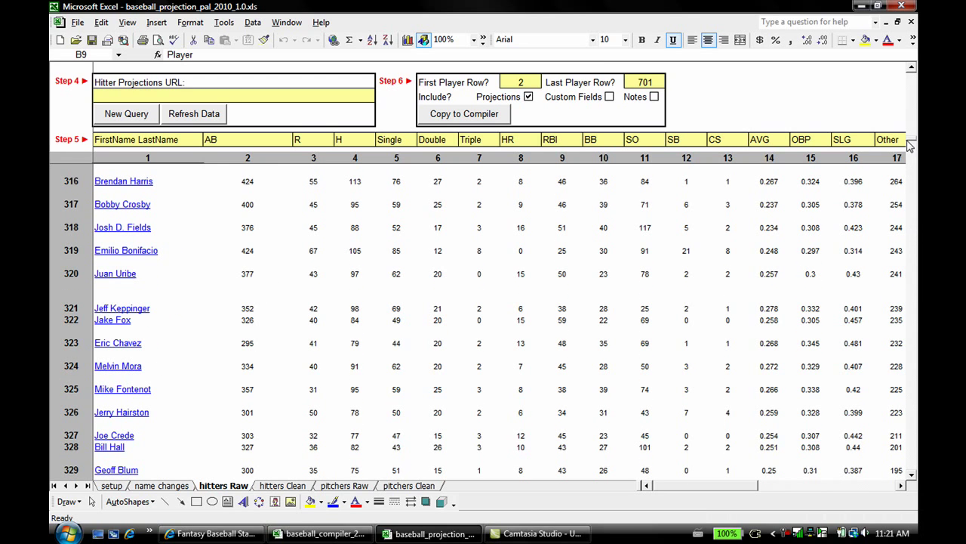
{"action": "left_click_drag", "start_coordinate": [910, 145], "coordinate": [911, 75]}
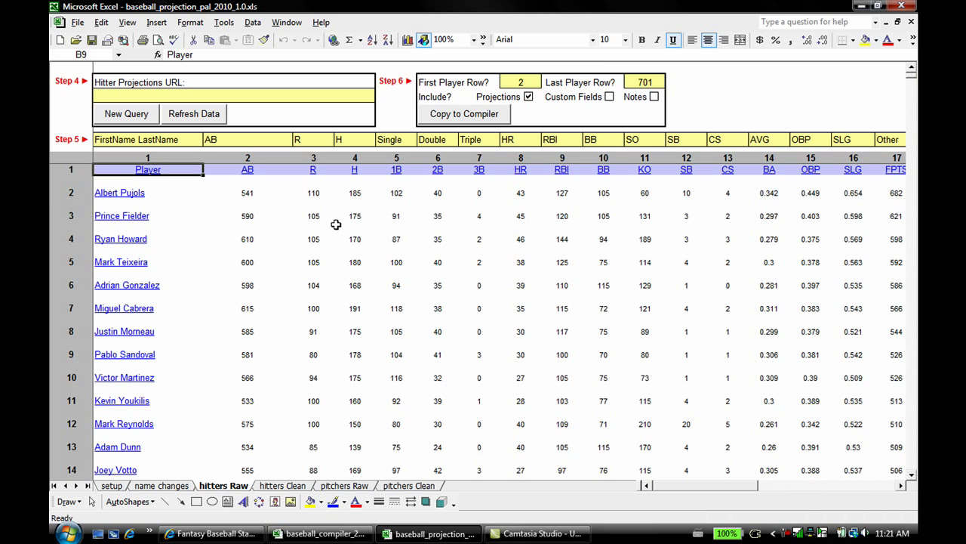
Search the hitters Raw sheet for "braun"
{"action": "left_click", "coordinate": [356, 238]}
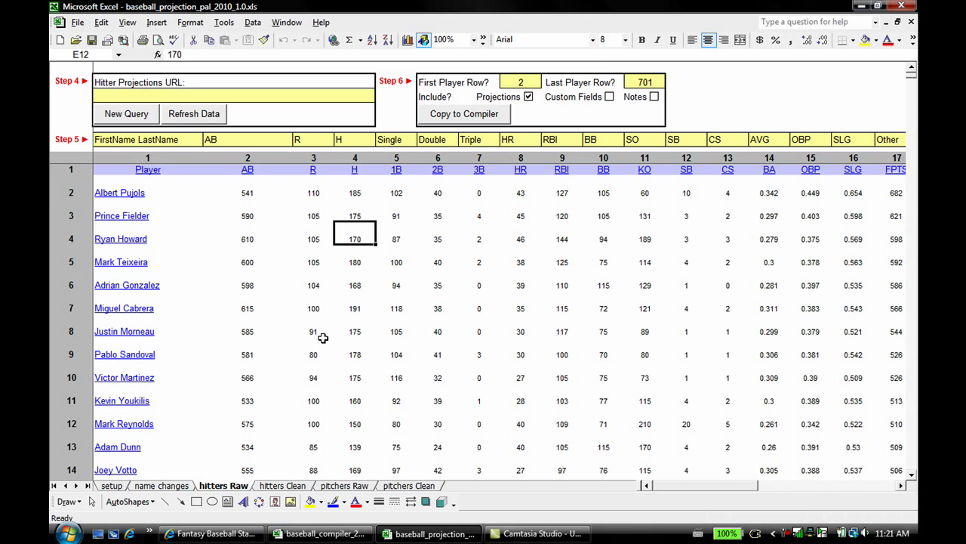
{"action": "key", "text": "ctrl+f"}
{"action": "type", "text": "braun"}
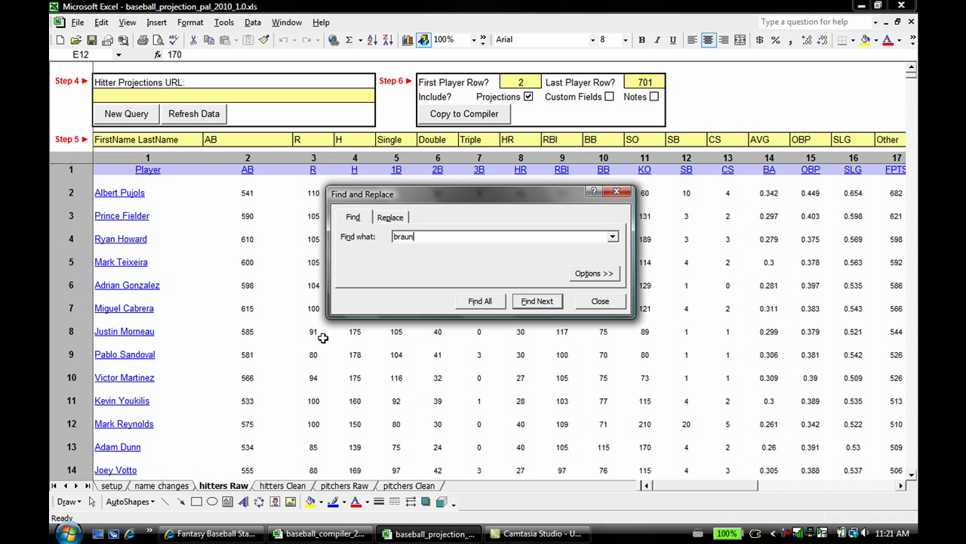
{"action": "key", "text": "Return"}
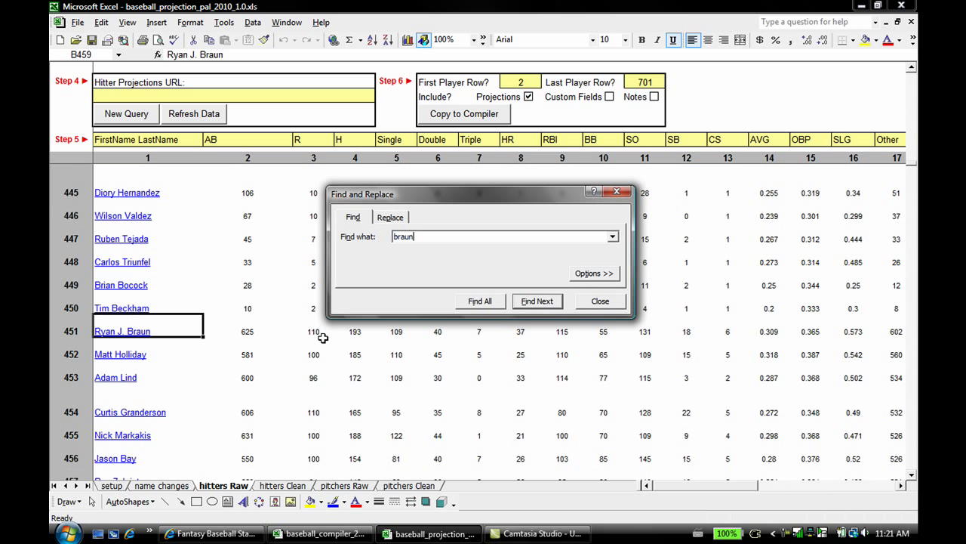
{"action": "left_click", "coordinate": [601, 302]}
Remove the middle initial from the found player's name so it reads "Ryan Braun"
{"action": "key", "text": "F2"}
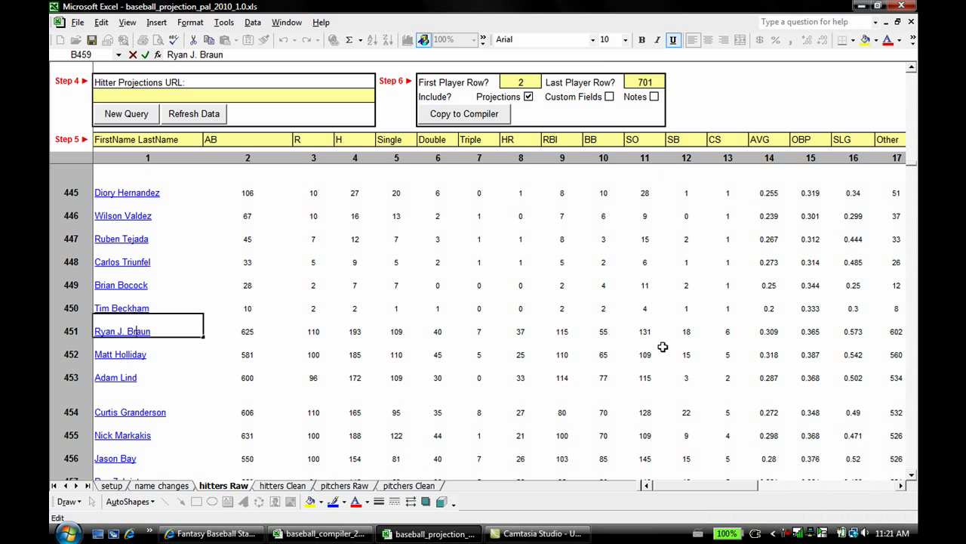
{"action": "key", "text": "BackSpace"}
{"action": "key", "text": "BackSpace"}
{"action": "key", "text": "BackSpace"}
{"action": "key", "text": "Return"}
{"action": "key", "text": "Down"}
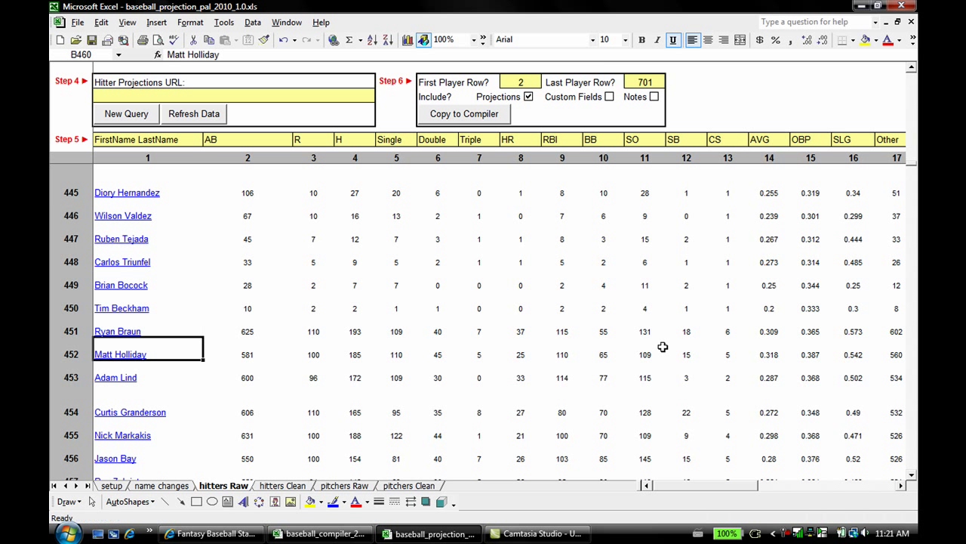
{"action": "key", "text": "Right"}
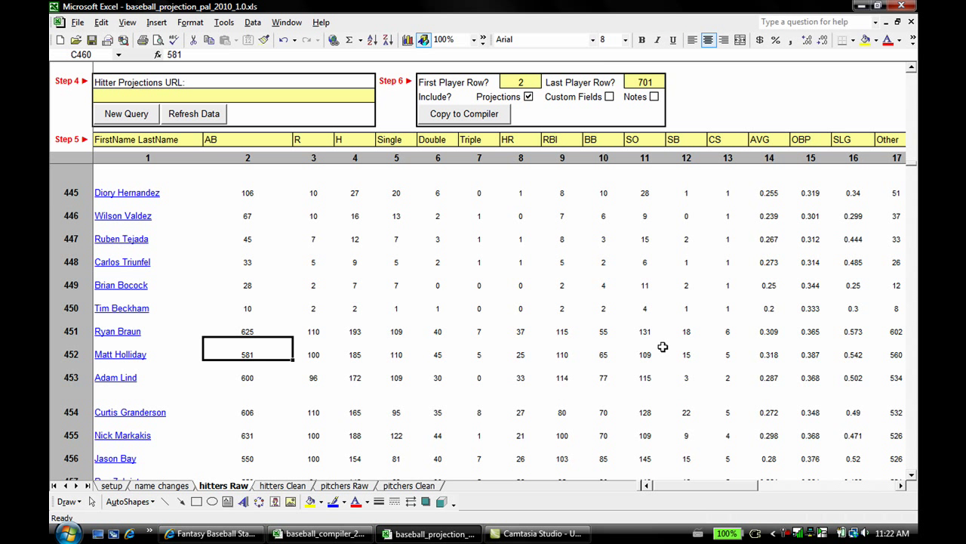
{"action": "key", "text": "Up"}
{"action": "key", "text": "Left"}
{"action": "key", "text": "F2"}
{"action": "type", "text": "(OF)"}
{"action": "key", "text": "Escape"}
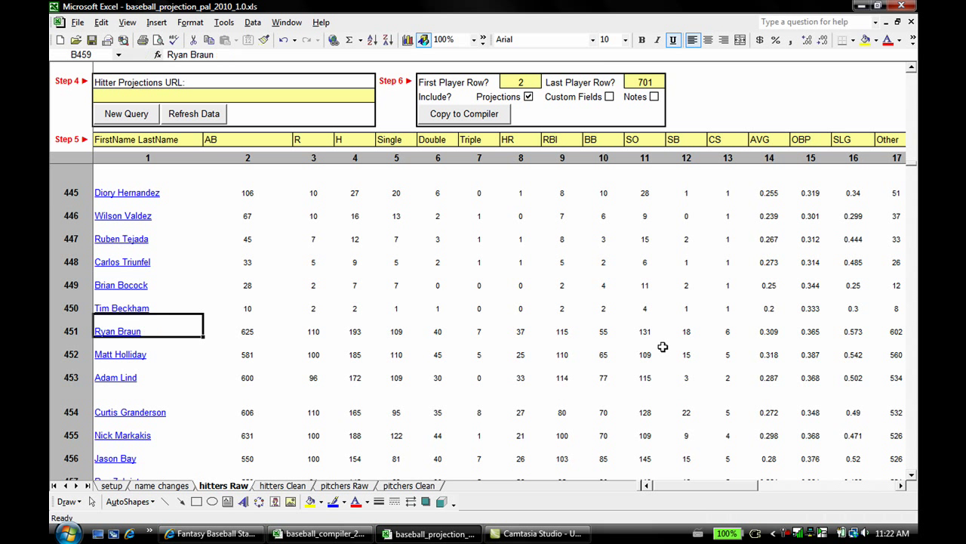
{"action": "key", "text": "Right"}
{"action": "key", "text": "Right"}
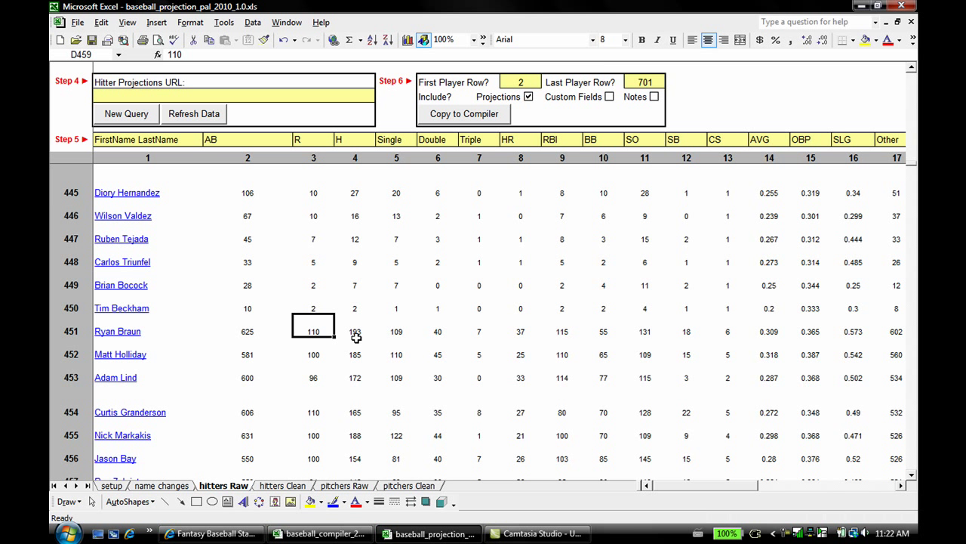
Search the hitters Raw sheet for "reyes" until Jose B. Reyes is found
{"action": "key", "text": "ctrl+f"}
{"action": "type", "text": "reyes"}
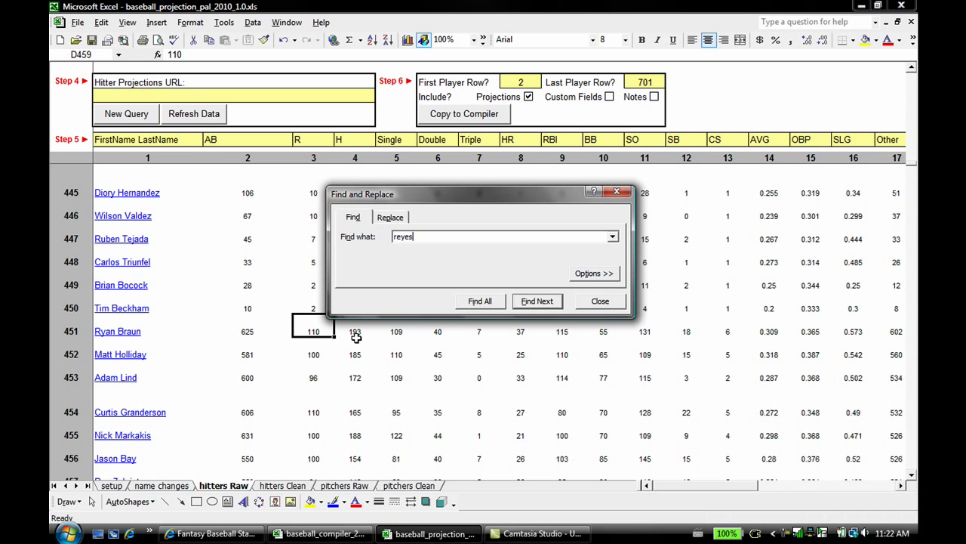
{"action": "key", "text": "Return"}
{"action": "key", "text": "Return"}
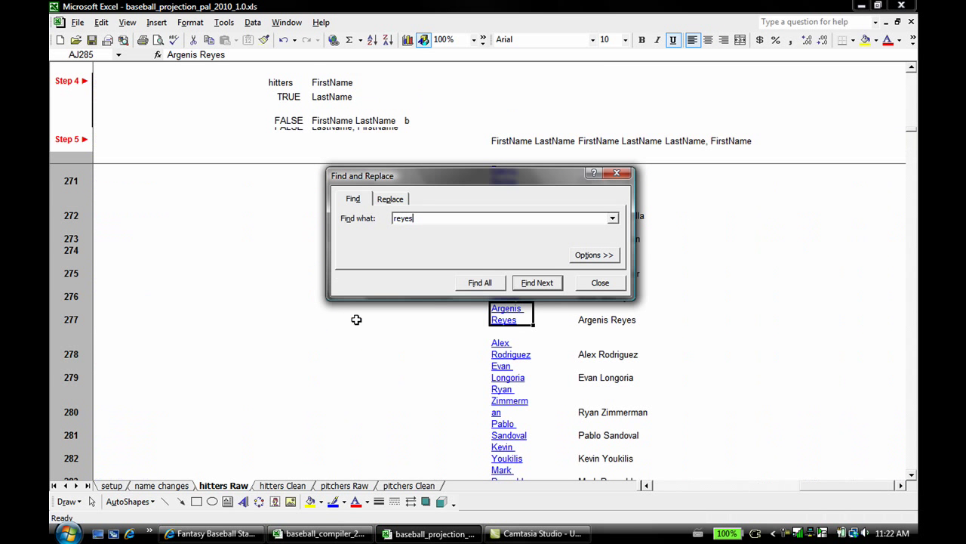
{"action": "key", "text": "Return"}
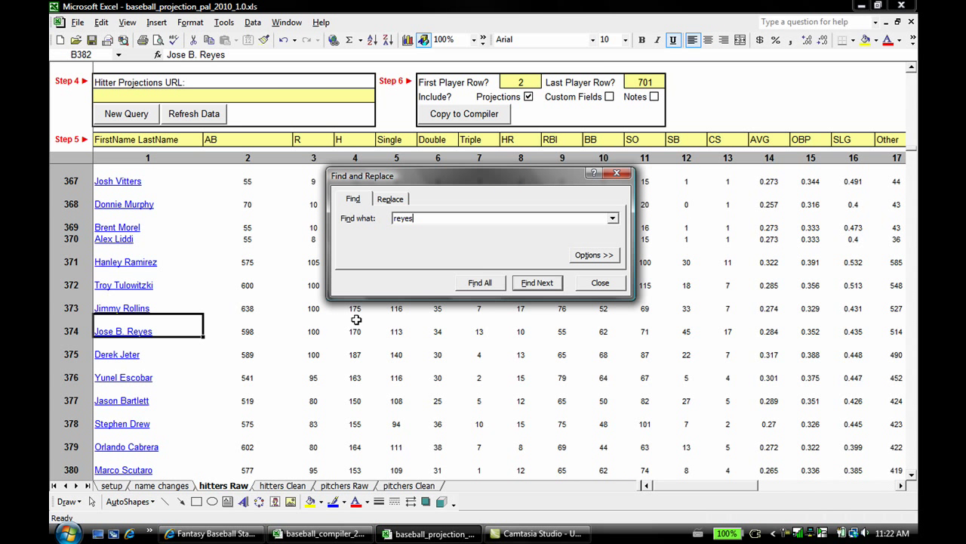
{"action": "left_click", "coordinate": [600, 282]}
{"action": "left_click", "coordinate": [686, 332]}
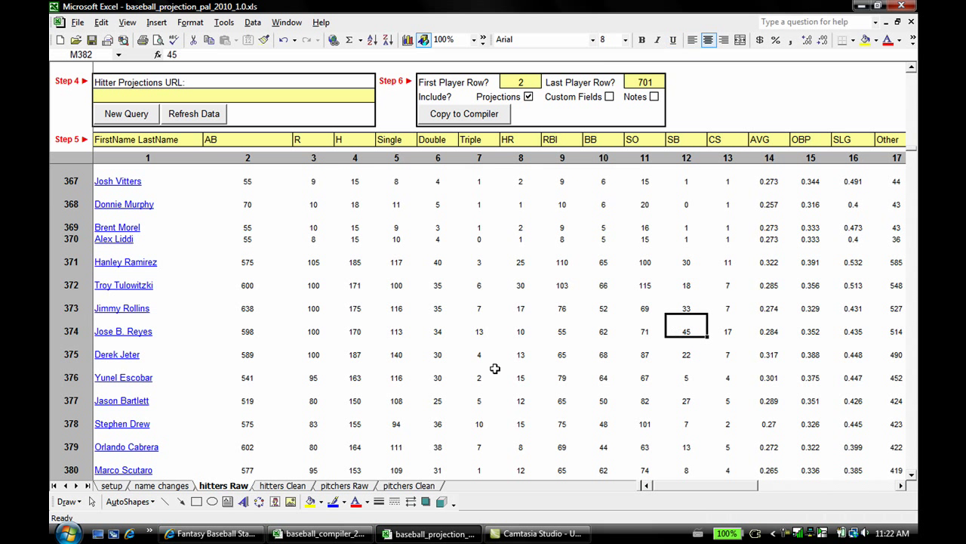
Remove the middle initial from the found shortstop's name so it reads "Jose Reyes"
{"action": "key", "text": "Left"}
{"action": "key", "text": "Left"}
{"action": "key", "text": "Left"}
{"action": "key", "text": "Left"}
{"action": "key", "text": "Left"}
{"action": "key", "text": "Left"}
{"action": "key", "text": "Left"}
{"action": "key", "text": "Left"}
{"action": "key", "text": "Left"}
{"action": "key", "text": "Left"}
{"action": "key", "text": "Left"}
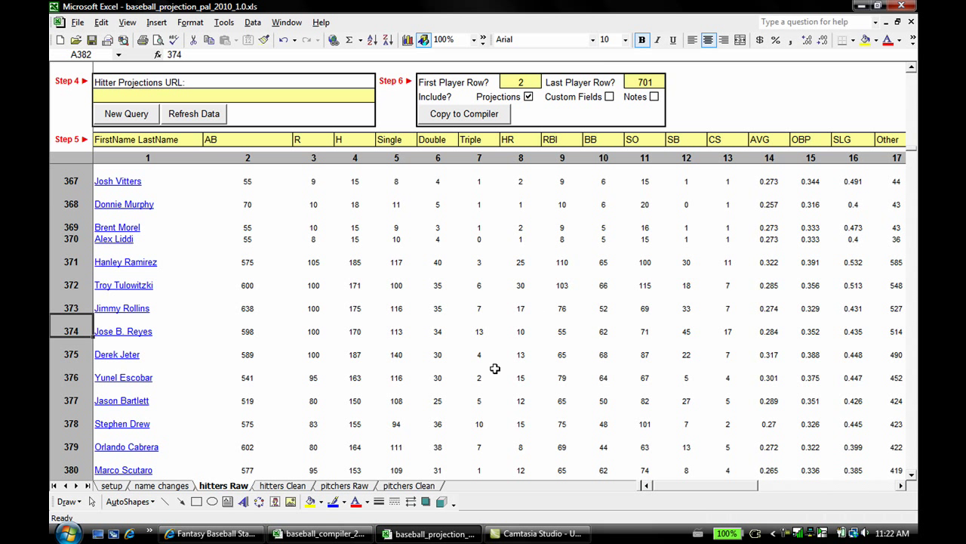
{"action": "key", "text": "F2"}
{"action": "key", "text": "Left"}
{"action": "key", "text": "Left"}
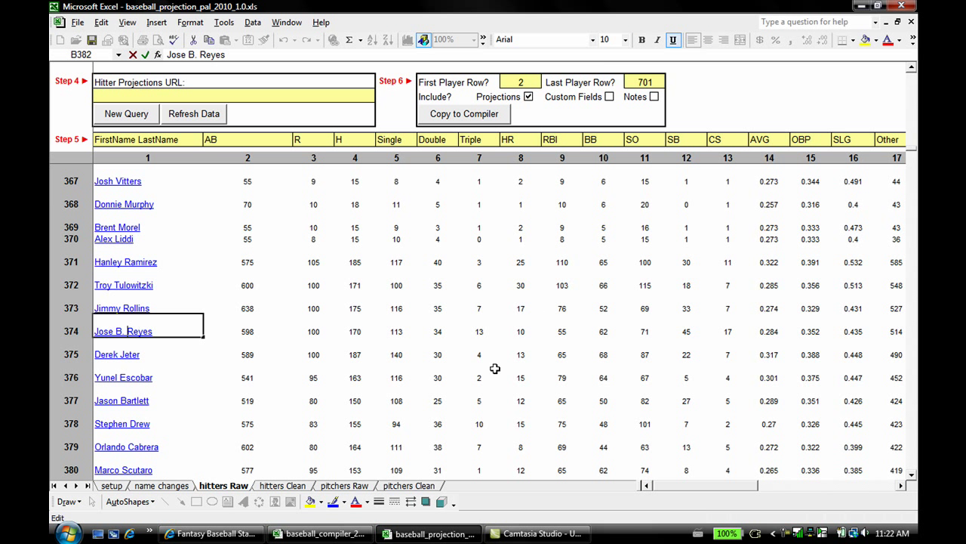
{"action": "key", "text": "BackSpace"}
{"action": "key", "text": "BackSpace"}
{"action": "key", "text": "BackSpace"}
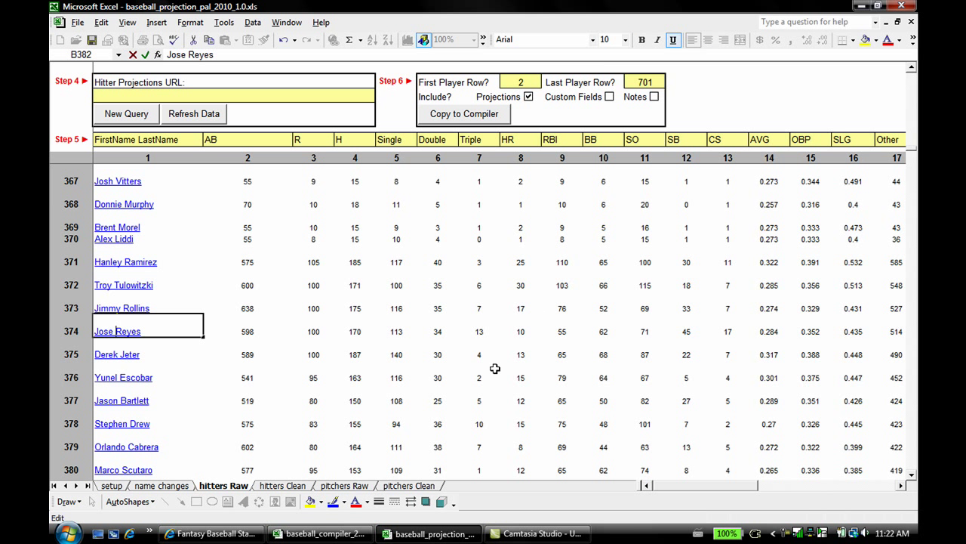
{"action": "key", "text": "Return"}
{"action": "key", "text": "Right"}
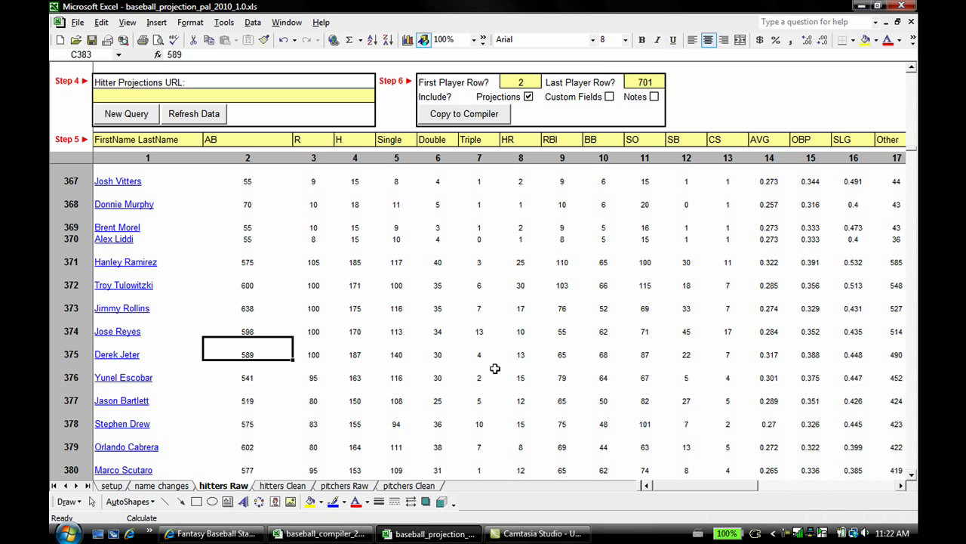
{"action": "key", "text": "Up"}
{"action": "key", "text": "Right"}
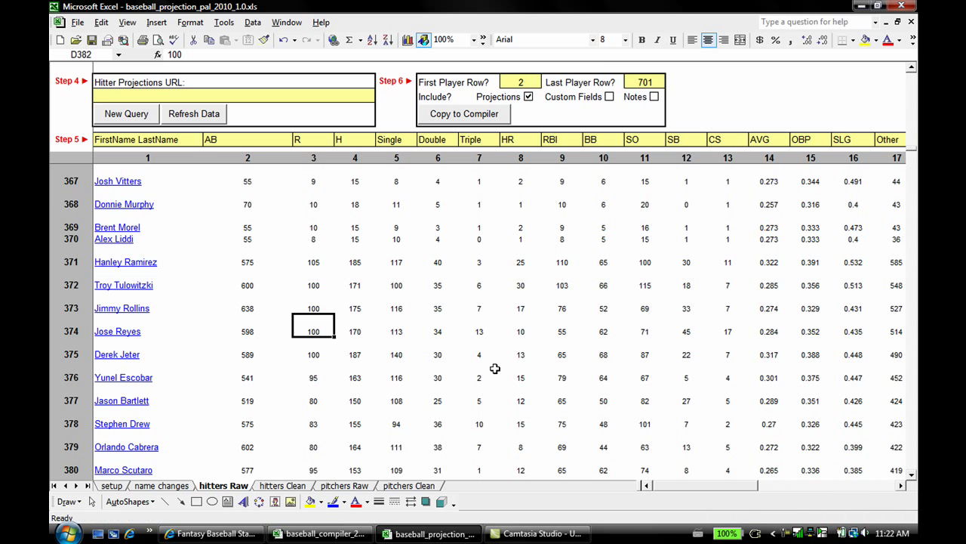
Search the hitters Raw sheet for "nelson"
{"action": "key", "text": "shift+F4"}
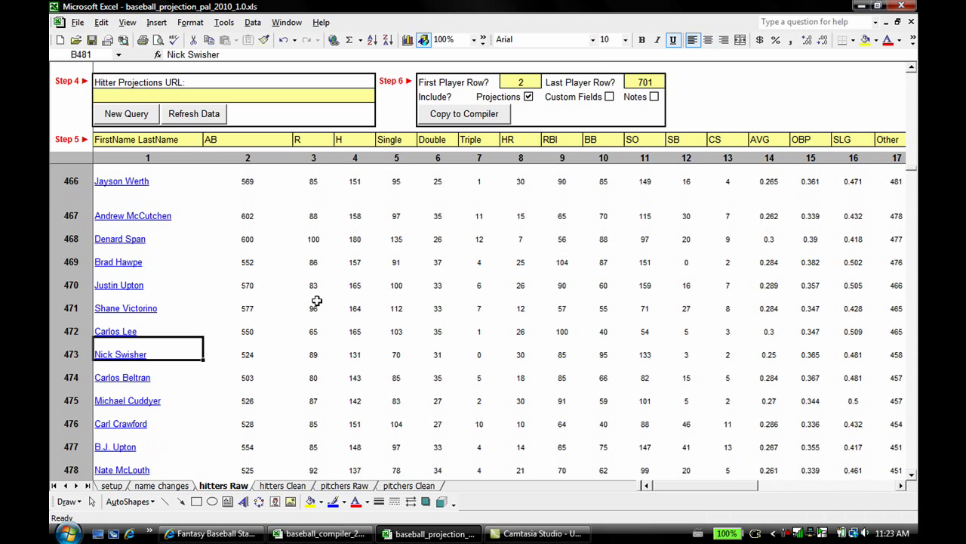
{"action": "key", "text": "ctrl+f"}
{"action": "type", "text": "nelson"}
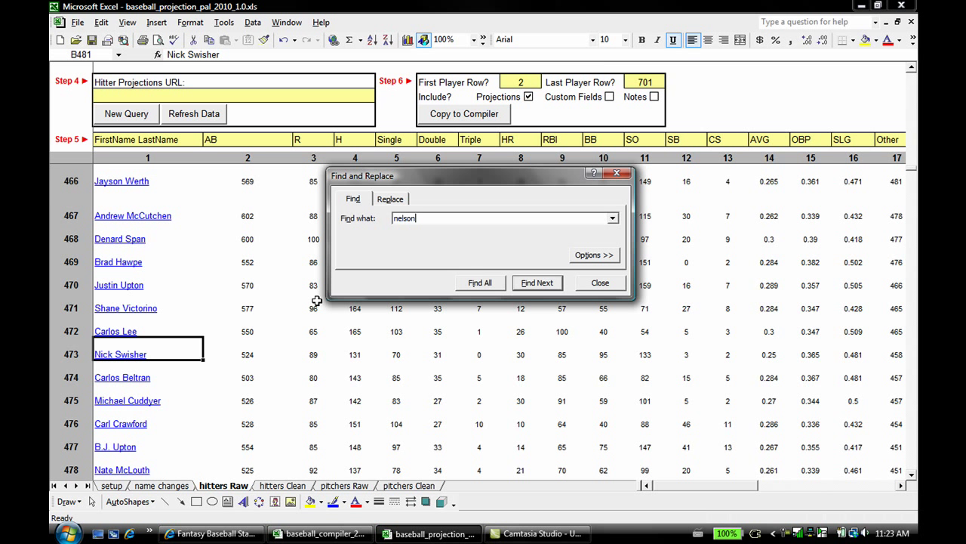
{"action": "key", "text": "Return"}
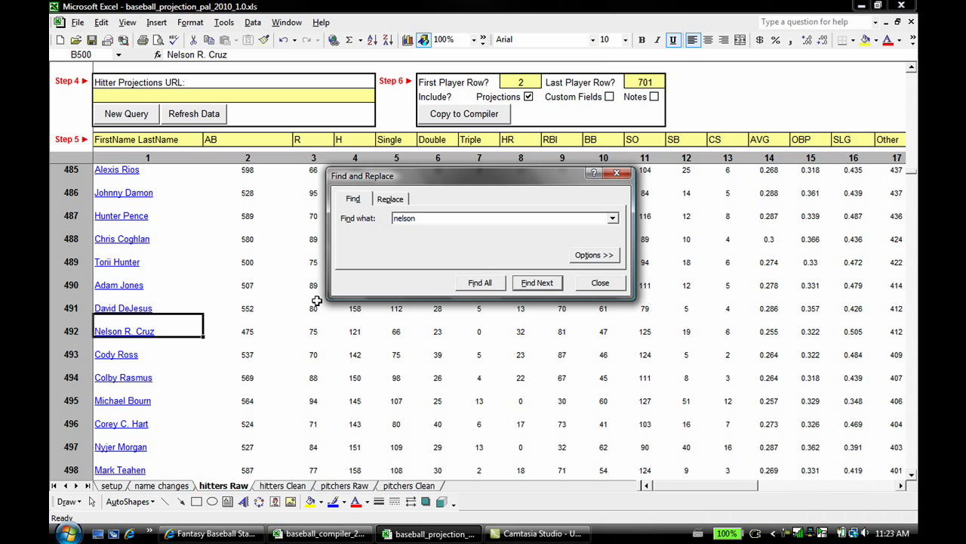
{"action": "left_click", "coordinate": [615, 283]}
Remove the middle initial from the found outfielder's name so it reads "Nelson Cruz"
{"action": "key", "text": "F2"}
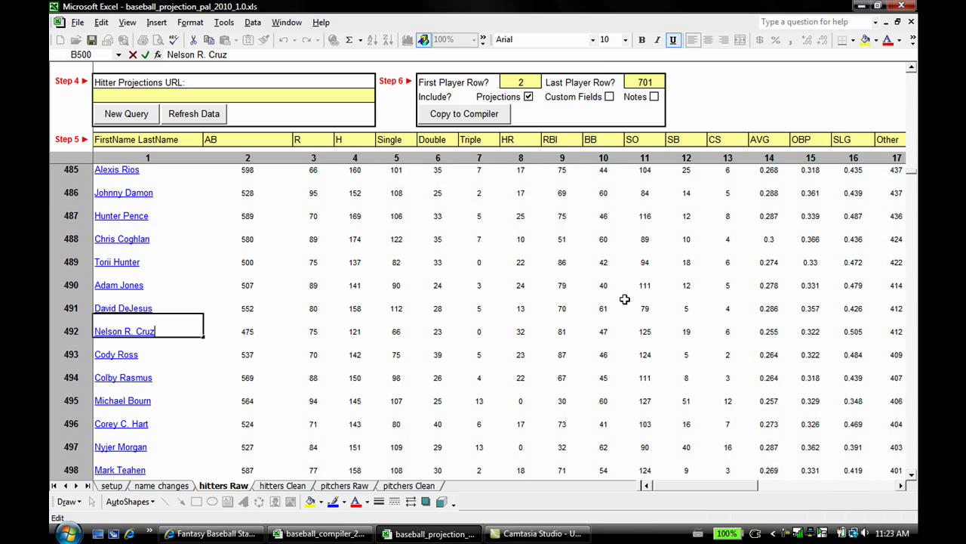
{"action": "key", "text": "BackSpace"}
{"action": "key", "text": "BackSpace"}
{"action": "key", "text": "BackSpace"}
{"action": "key", "text": "Return"}
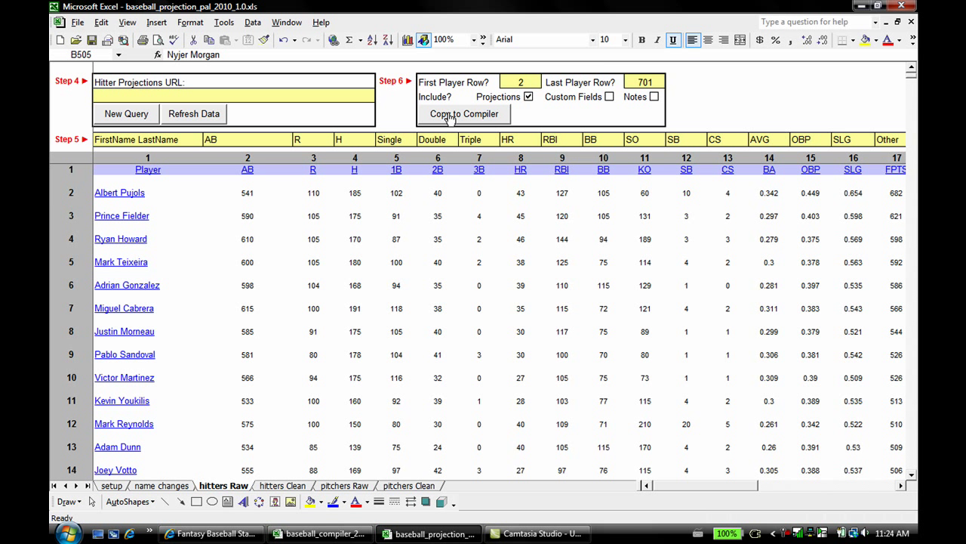
Copy the corrected hitter projections to the Cheatsheet Compiler and select Ryan Braun's Site B AB value
{"action": "left_click", "coordinate": [447, 113]}
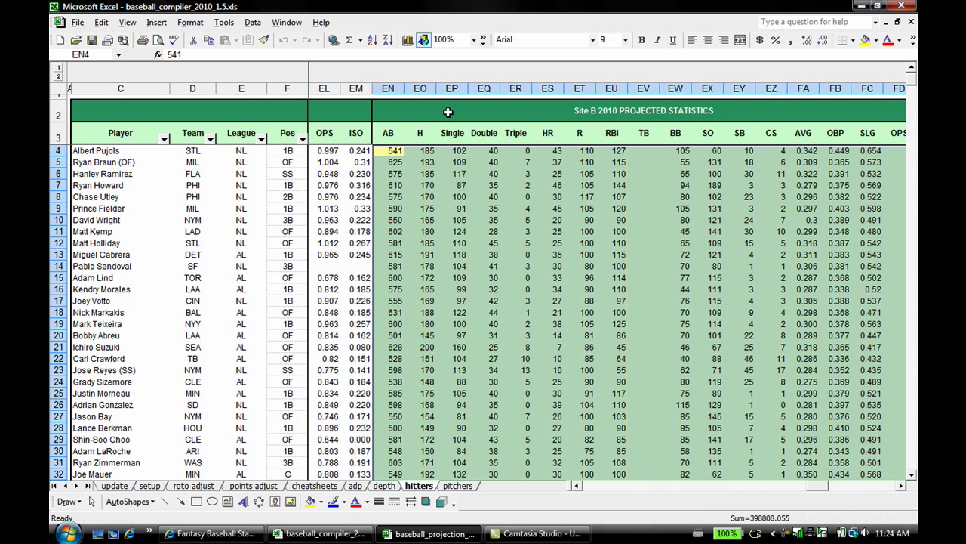
{"action": "left_click", "coordinate": [395, 162]}
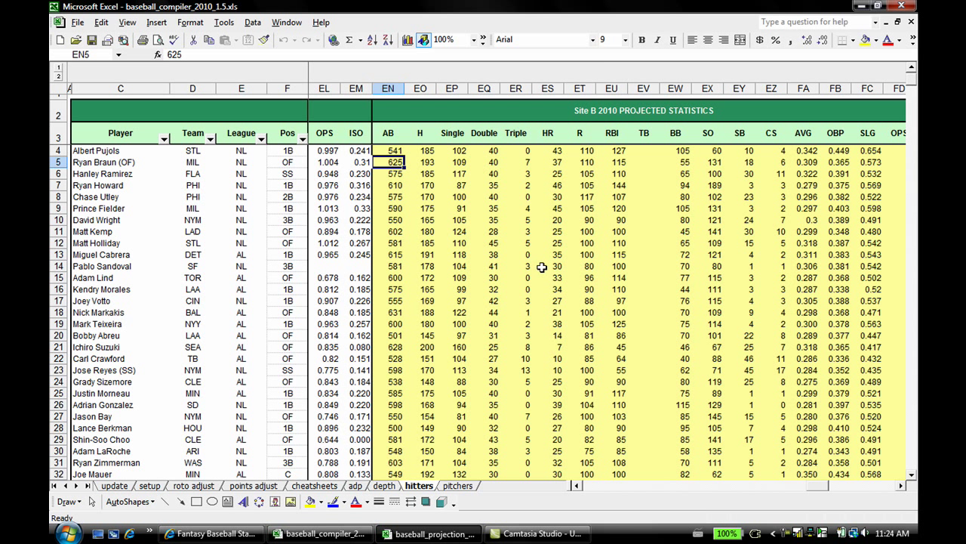
Look through the Site B projected statistics on the hitters sheet for players still without values
{"action": "key", "text": "Down"}
{"action": "key", "text": "Down"}
{"action": "key", "text": "Down"}
{"action": "key", "text": "Down"}
{"action": "key", "text": "Down"}
{"action": "key", "text": "Down"}
{"action": "key", "text": "Down"}
{"action": "key", "text": "Down"}
{"action": "key", "text": "Down"}
{"action": "key", "text": "Down"}
{"action": "key", "text": "Down"}
{"action": "key", "text": "Down"}
{"action": "key", "text": "Down"}
{"action": "key", "text": "Down"}
{"action": "key", "text": "Down"}
{"action": "key", "text": "Down"}
{"action": "key", "text": "Down"}
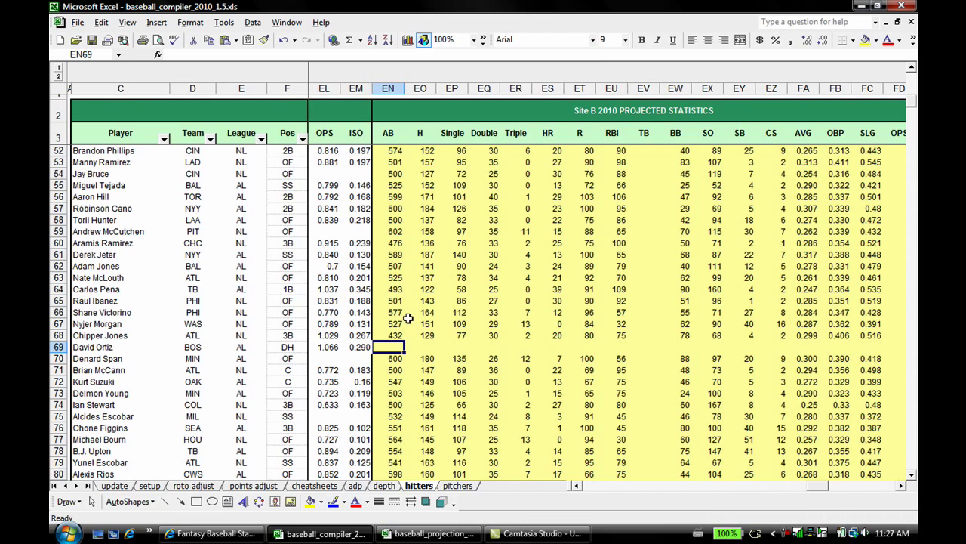
{"action": "left_click_drag", "start_coordinate": [822, 490], "coordinate": [597, 490]}
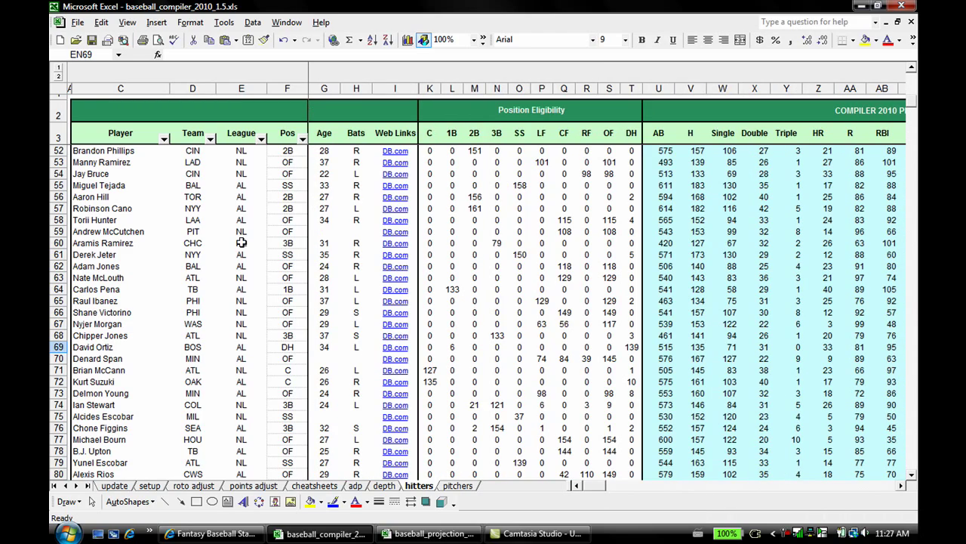
On the compiler's setup sheet, set the default allocation key to "8. Site B 100%"
{"action": "left_click", "coordinate": [148, 487]}
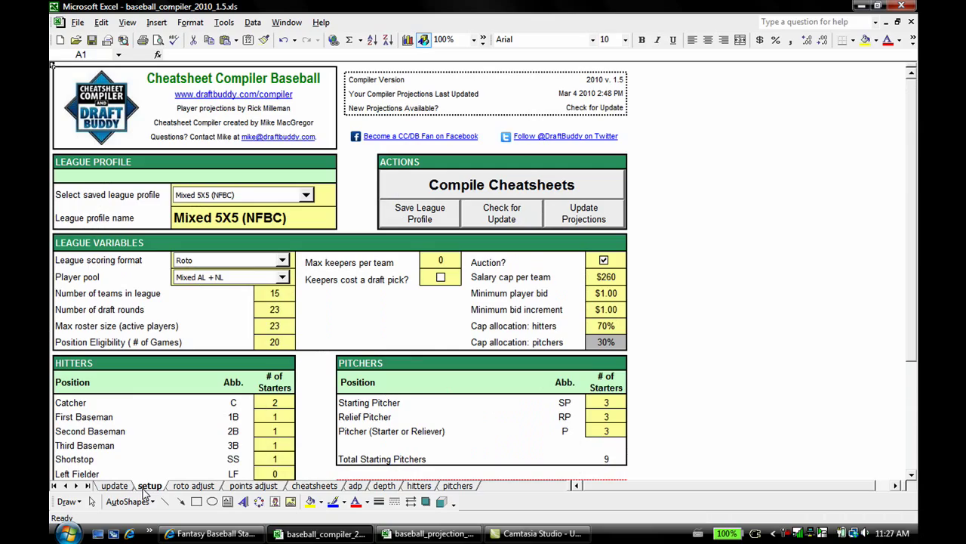
{"action": "scroll", "coordinate": [309, 342], "scroll_direction": "down", "scroll_amount": 15}
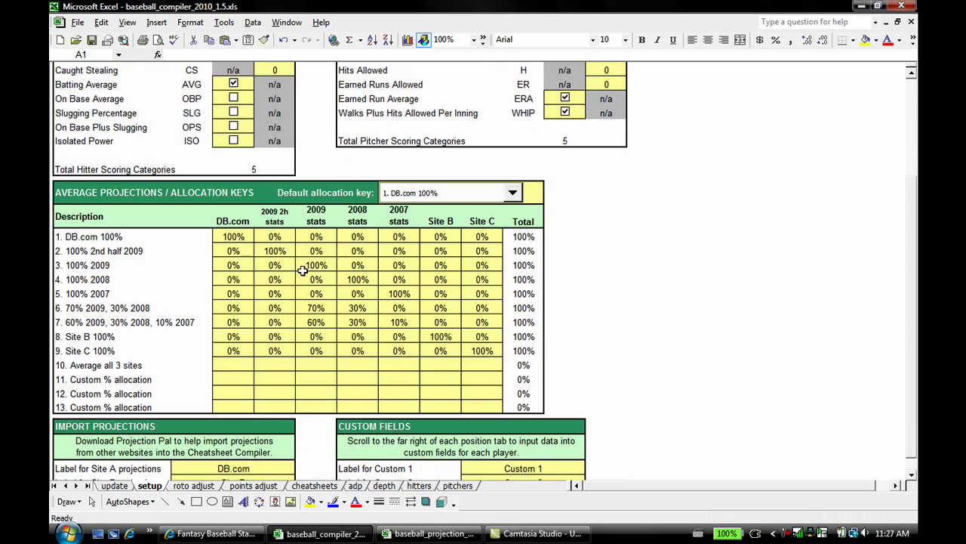
{"action": "scroll", "coordinate": [340, 254], "scroll_direction": "down", "scroll_amount": 1}
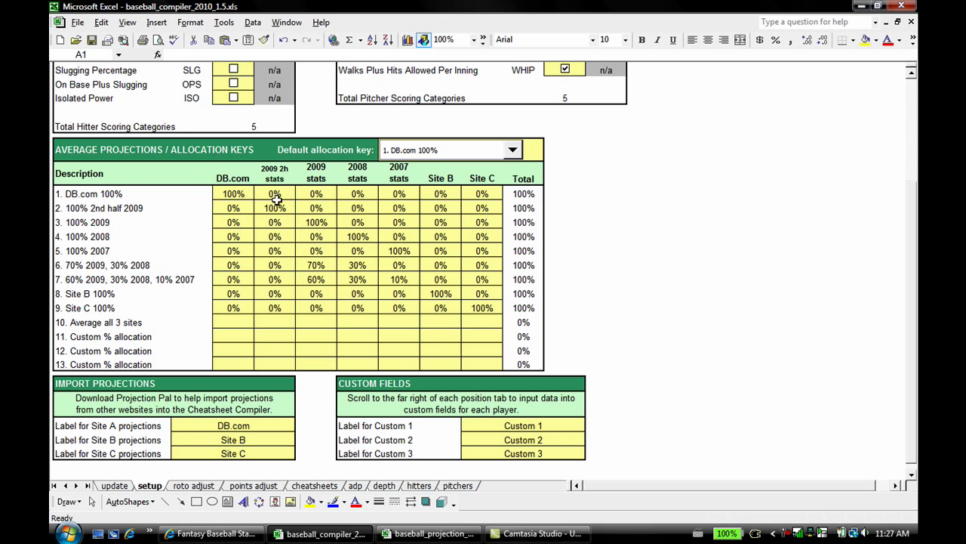
{"action": "left_click", "coordinate": [450, 154]}
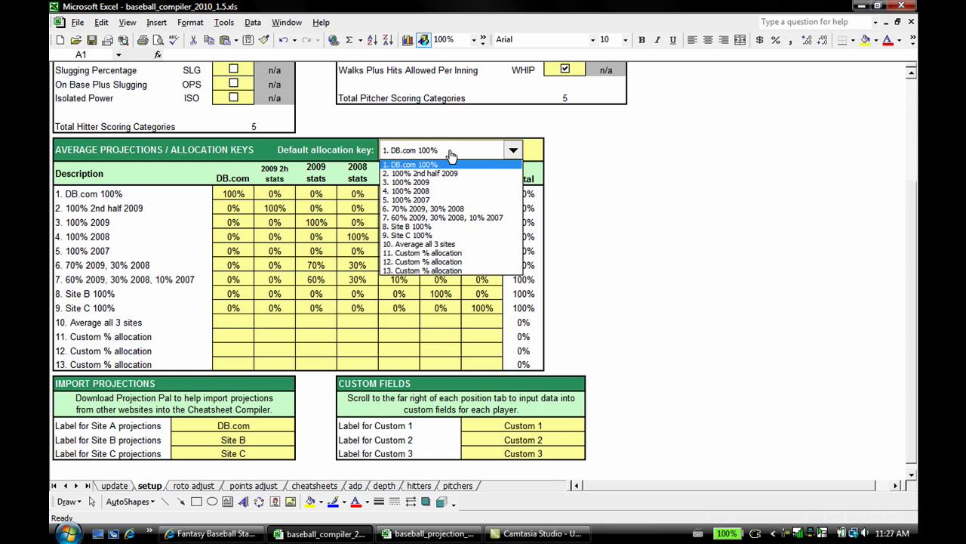
{"action": "left_click", "coordinate": [436, 226]}
Compile the cheatsheets for the Mixed 5X5 (NFBC) league profile
{"action": "scroll", "coordinate": [437, 232], "scroll_direction": "up", "scroll_amount": 10}
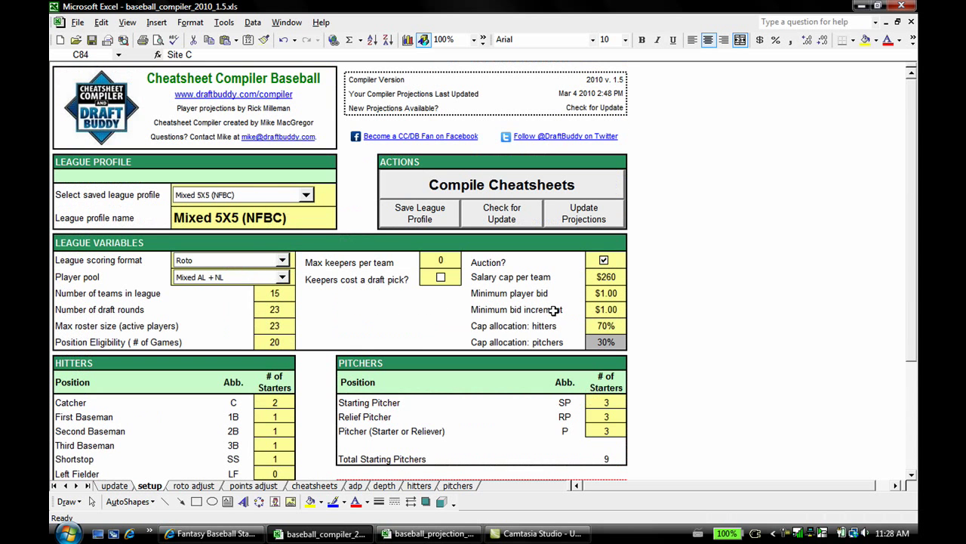
{"action": "left_click", "coordinate": [447, 183]}
{"action": "left_click", "coordinate": [449, 186]}
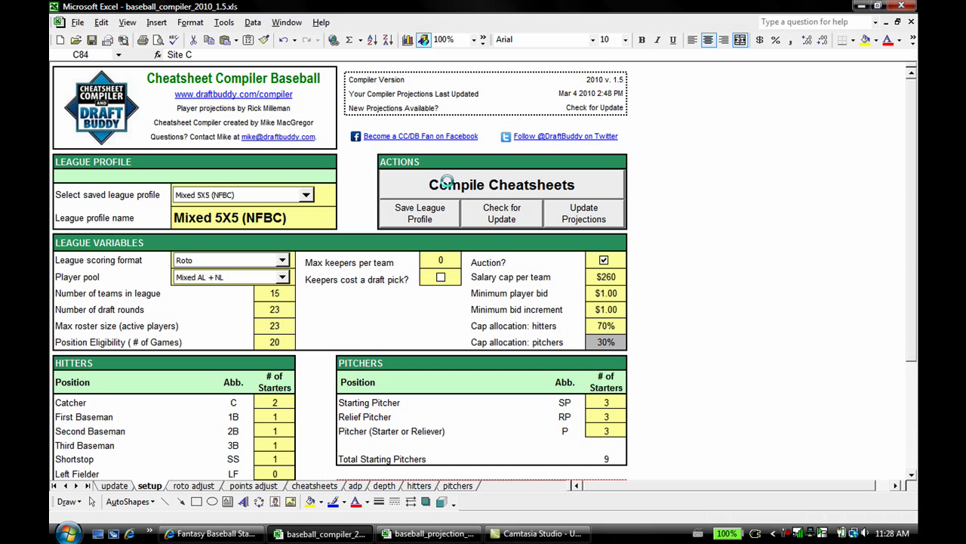